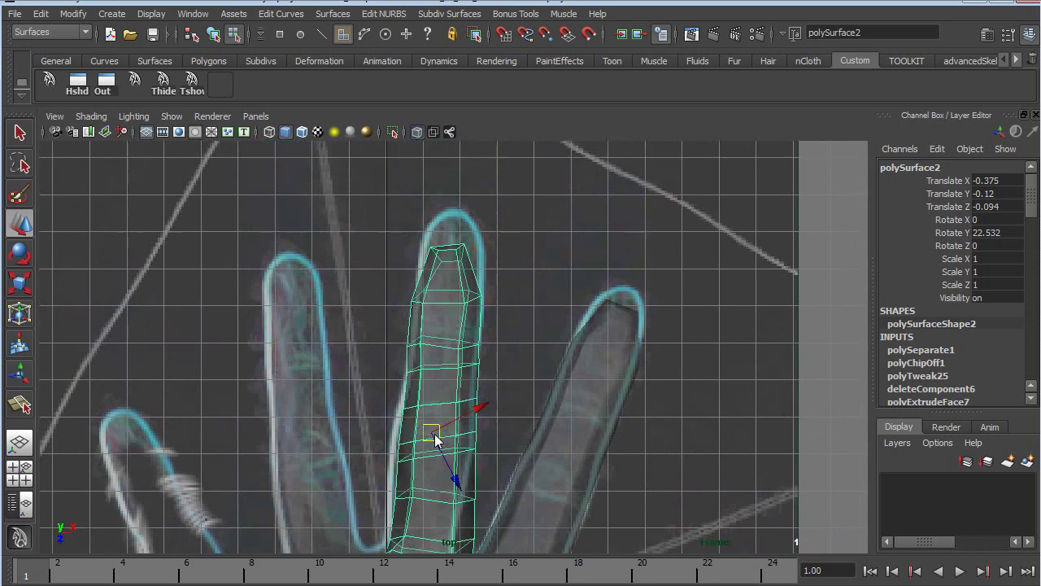
# Move the separated finger to about X -0.387, Z -0.147 over the middle finger of the reference image
pyautogui.moveTo(430, 440); pyautogui.dragTo(429, 414)
pyautogui.keyDown('alt'); pyautogui.moveTo(429, 414); pyautogui.dragTo(449, 330, button='middle'); pyautogui.keyUp('alt')
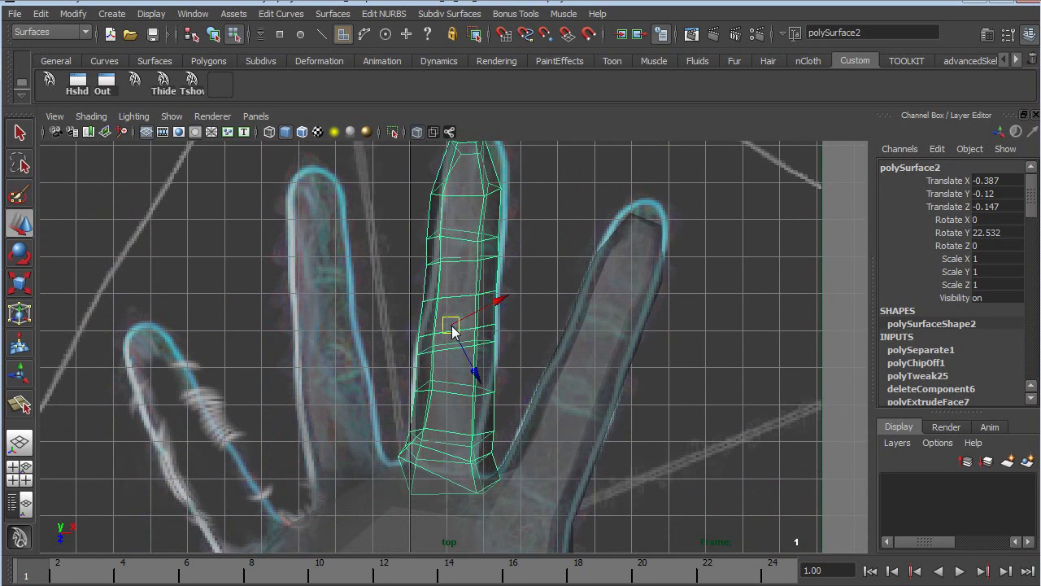
pyautogui.press('e')
pyautogui.moveTo(444, 395); pyautogui.dragTo(373, 359)
pyautogui.hotkey('ctrl', 'z')
# Freeze the transformations of both the hand mesh and the separated finger mesh
pyautogui.click(515, 498)
pyautogui.keyDown('shift'); pyautogui.click(457, 439); pyautogui.keyUp('shift')
pyautogui.press('space')
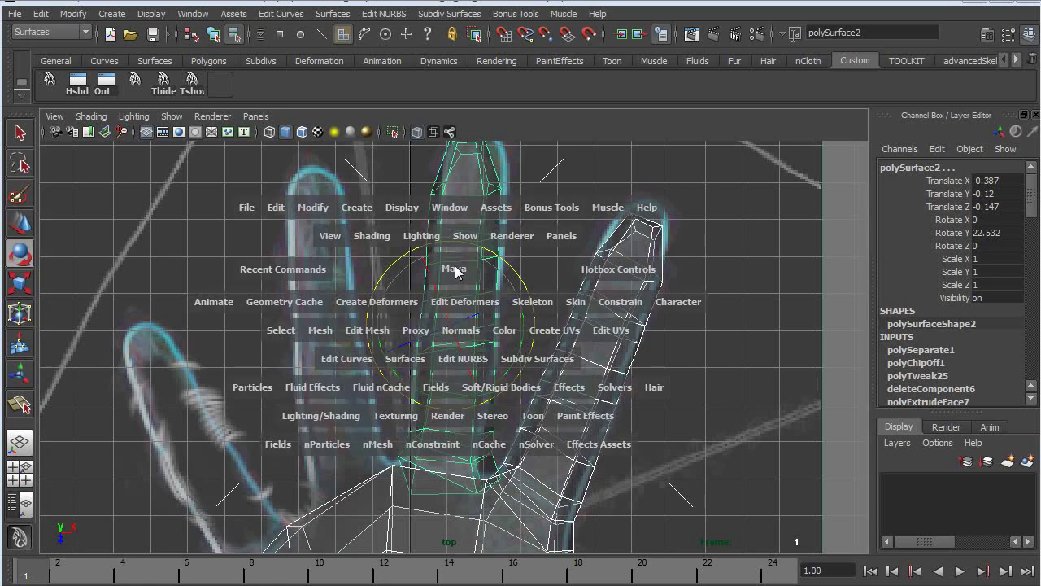
pyautogui.click(277, 208)
pyautogui.click(313, 208)
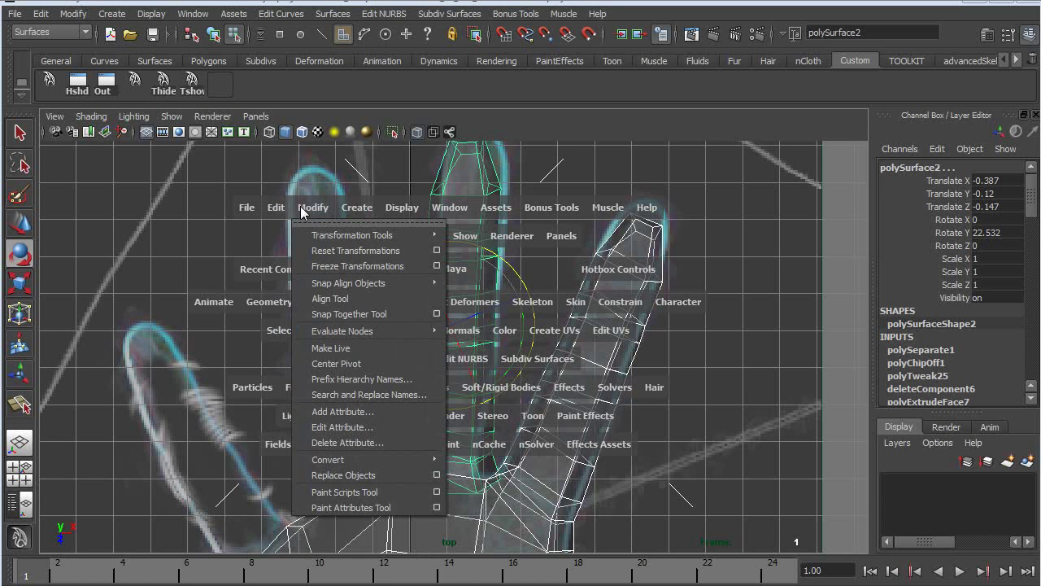
pyautogui.click(322, 265)
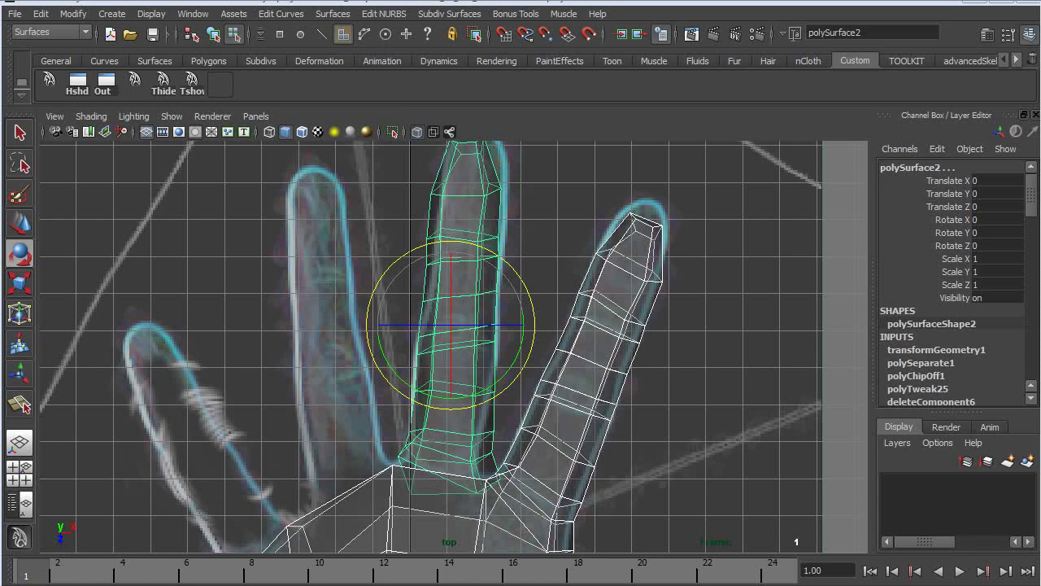
# Delete all construction history in the scene
pyautogui.press('space')
pyautogui.click(346, 165)
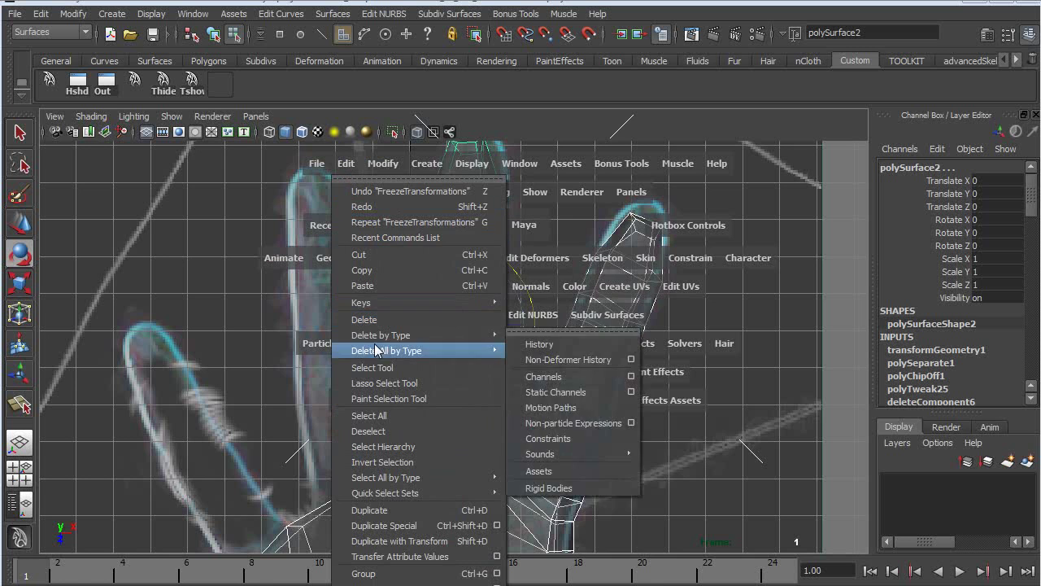
pyautogui.moveTo(471, 346)
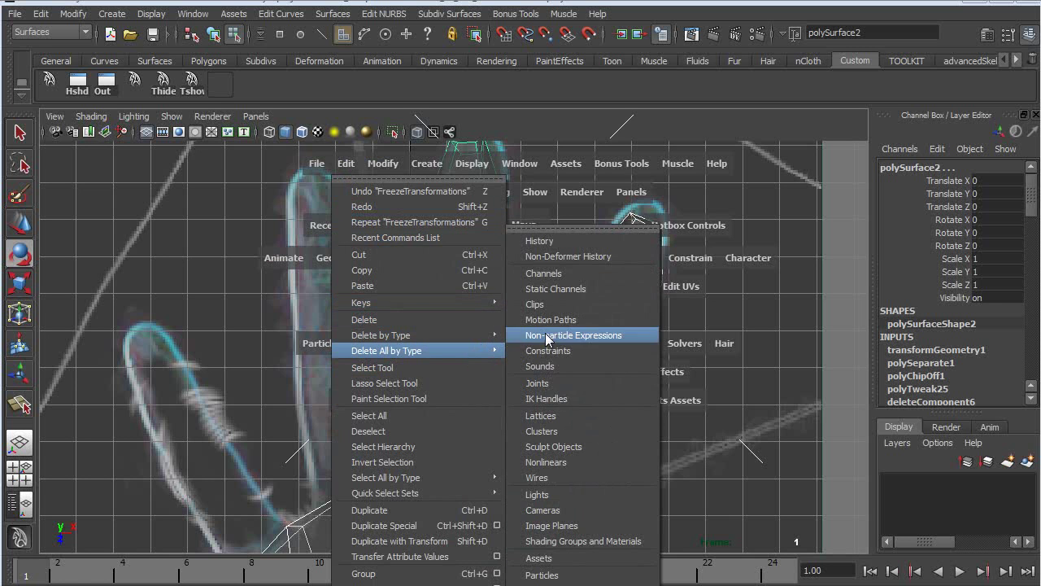
pyautogui.click(547, 245)
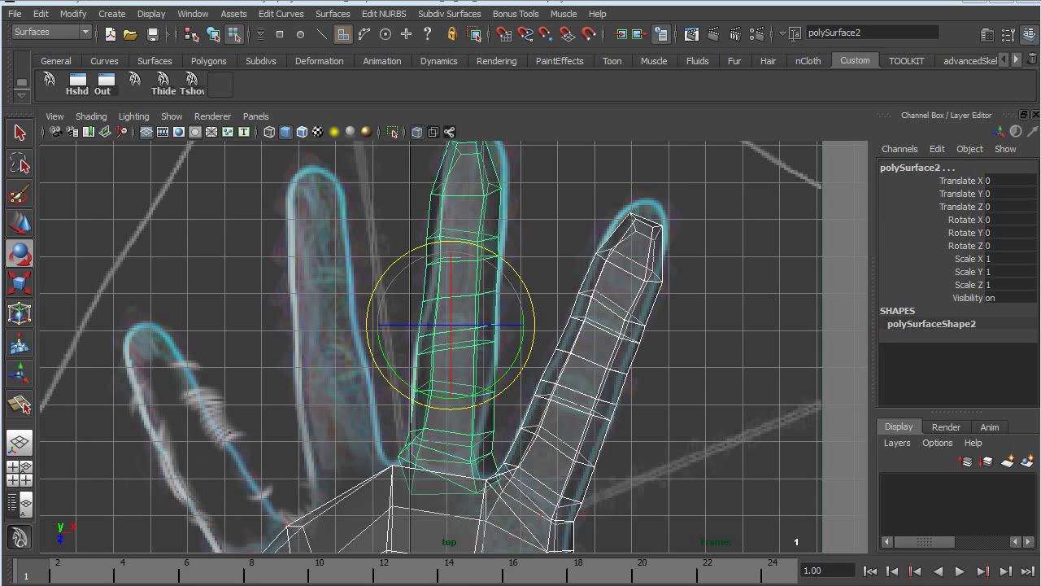
# Delete the leftover pCube1 group from the Outliner
pyautogui.moveTo(820, 68); pyautogui.dragTo(766, 74)
pyautogui.click(794, 228)
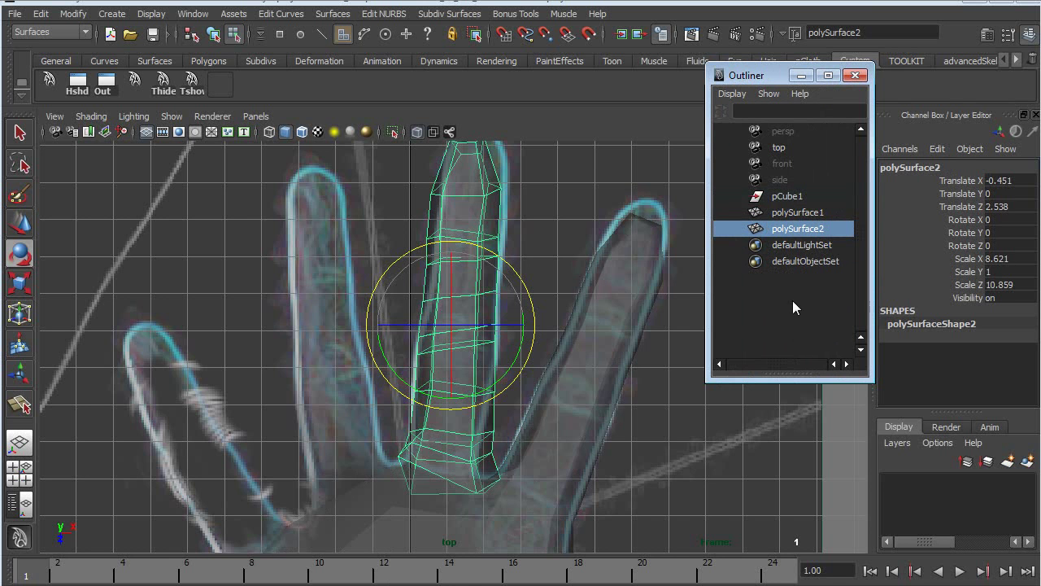
pyautogui.click(793, 199)
pyautogui.press('Delete')
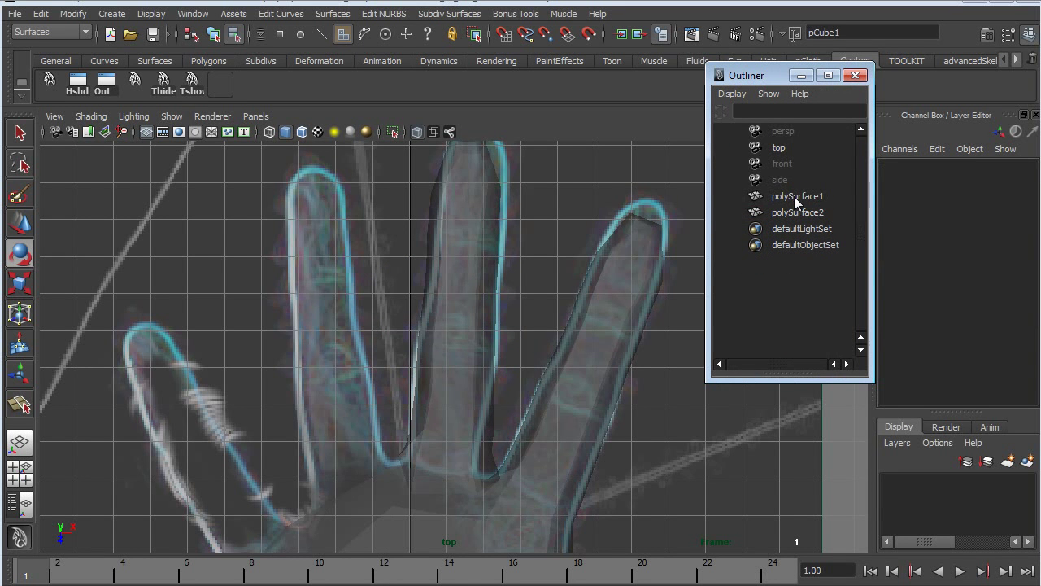
# Rename polySurface1 as hand
pyautogui.click(794, 196)
pyautogui.doubleClick(793, 196)
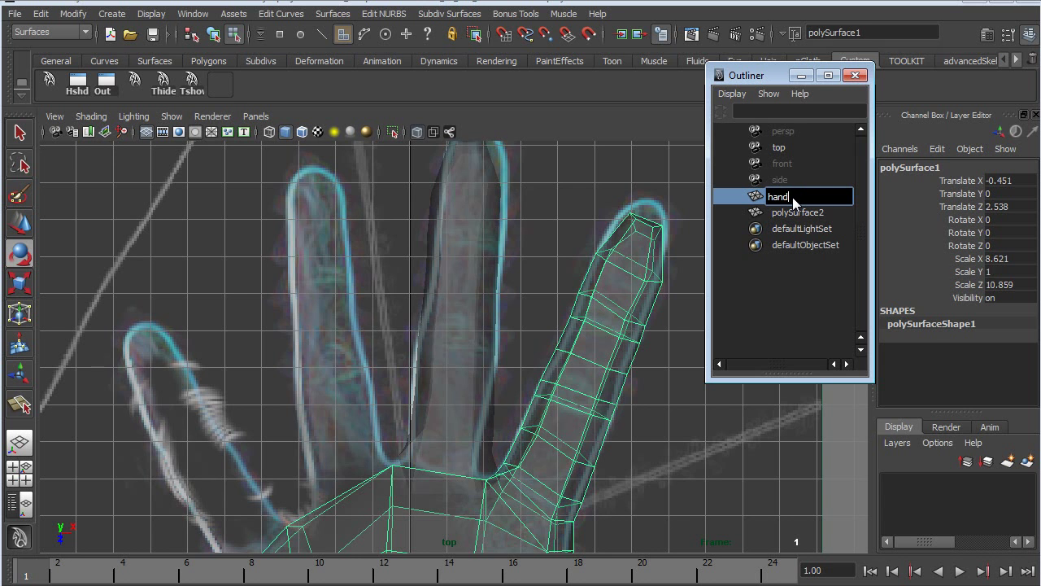
pyautogui.press('Return')
# Rename polySurface2 as m_finger and move the Outliner out of the way
pyautogui.click(795, 213)
pyautogui.doubleClick(799, 215)
pyautogui.write('m')
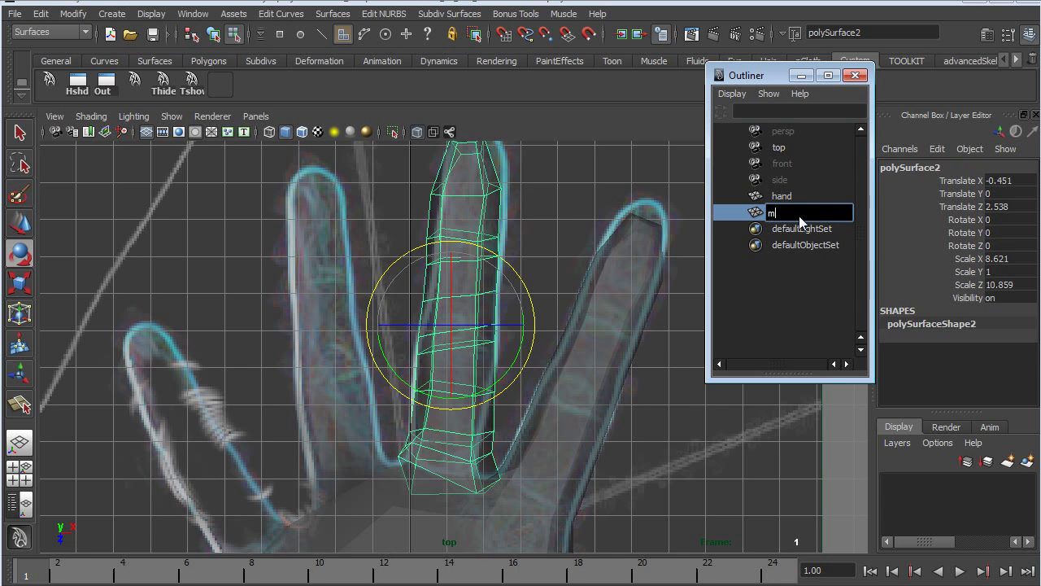
pyautogui.write('_finger')
pyautogui.press('Return')
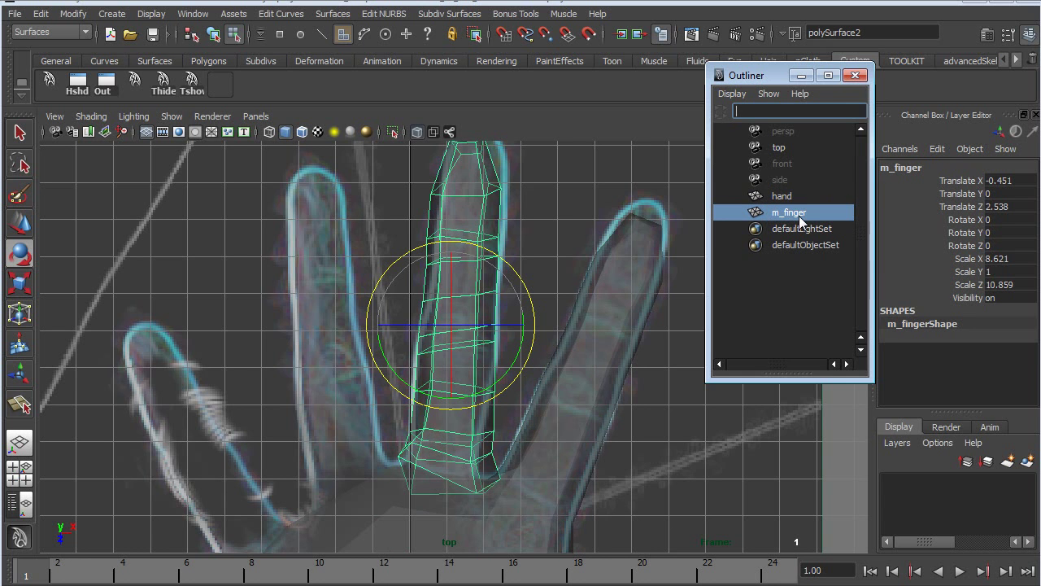
pyautogui.moveTo(750, 82); pyautogui.dragTo(1040, 58)
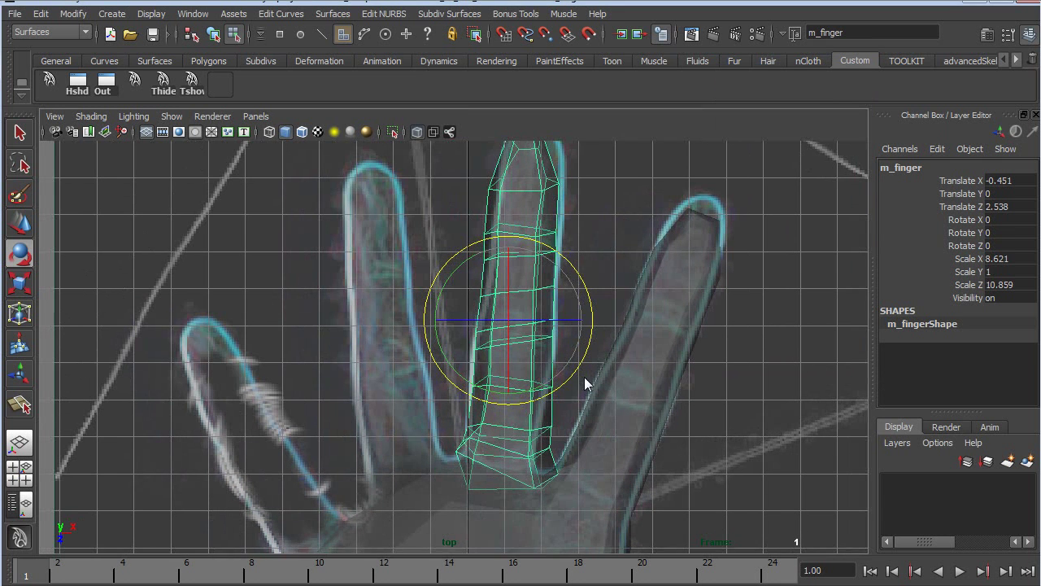
# Align m_finger with the middle finger reference, rotating it to about -0.77 in Y and moving it to about X -0.428
pyautogui.moveTo(526, 391); pyautogui.dragTo(525, 390)
pyautogui.press('w')
pyautogui.moveTo(509, 320); pyautogui.dragTo(509, 326)
pyautogui.keyDown('alt'); pyautogui.moveTo(514, 329); pyautogui.dragTo(488, 312, button='right'); pyautogui.keyUp('alt')
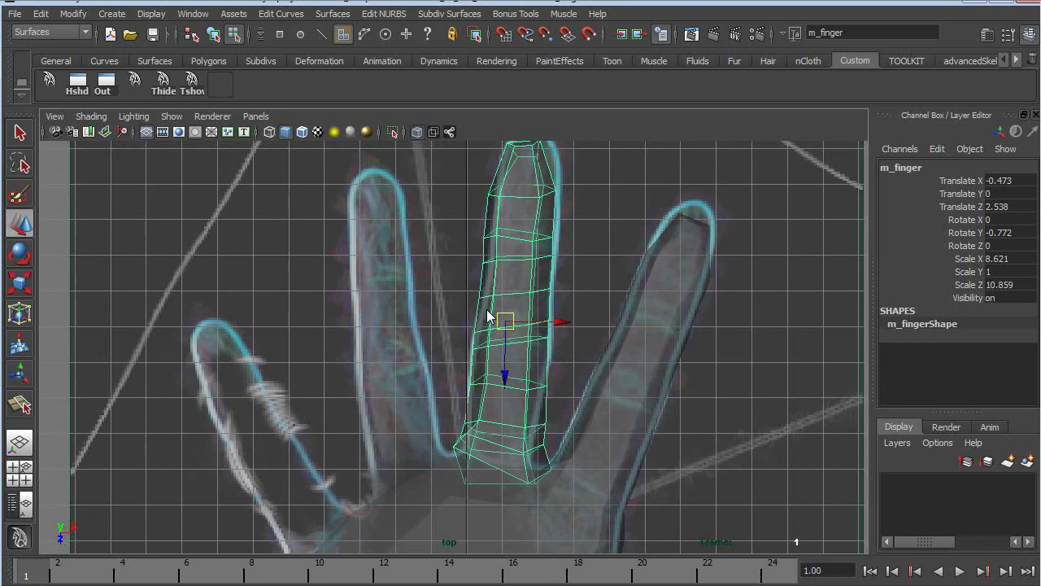
pyautogui.keyDown('alt'); pyautogui.moveTo(488, 312); pyautogui.dragTo(497, 331, button='middle'); pyautogui.keyUp('alt')
pyautogui.moveTo(515, 344); pyautogui.dragTo(516, 345)
pyautogui.keyDown('alt'); pyautogui.moveTo(528, 373); pyautogui.dragTo(561, 349, button='middle'); pyautogui.keyUp('alt')
pyautogui.keyDown('alt'); pyautogui.moveTo(561, 349); pyautogui.dragTo(527, 340, button='right'); pyautogui.keyUp('alt')
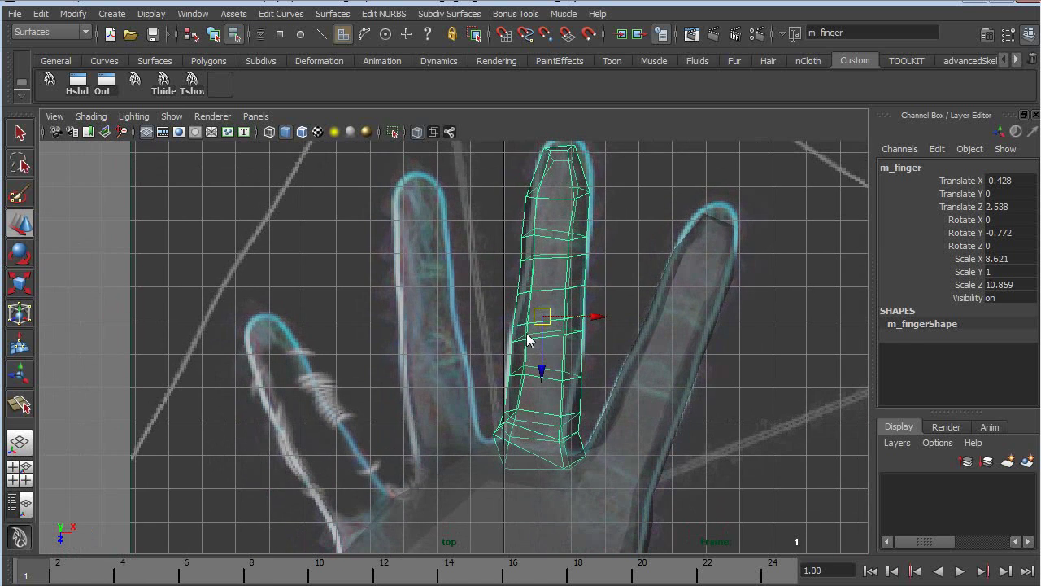
# Duplicate m_finger and fit the copy to the ring finger reference at about X -3.891, Z 3.144, rotated 9.1 in Y and slightly scaled down
pyautogui.hotkey('ctrl', 'd')
pyautogui.moveTo(539, 325); pyautogui.dragTo(427, 342)
pyautogui.press('r')
pyautogui.press('e')
pyautogui.moveTo(466, 402); pyautogui.dragTo(477, 395)
pyautogui.press('r')
pyautogui.moveTo(430, 335); pyautogui.dragTo(430, 341)
pyautogui.press('w')
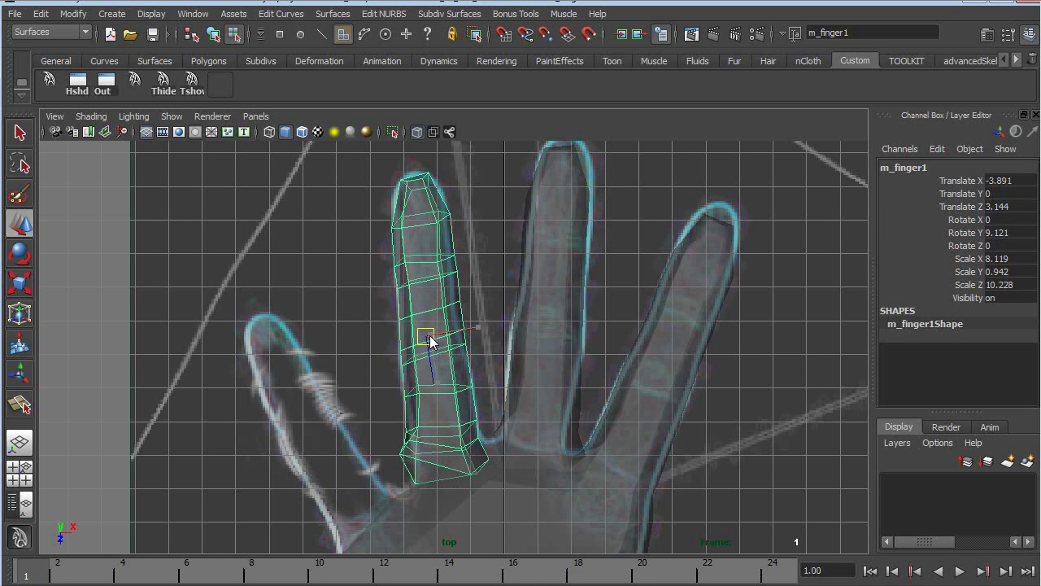
# Duplicate the ring finger and place the copy over the little finger reference at about X -7.112, Z 6.752, rotated 29 in Y
pyautogui.keyDown('alt'); pyautogui.moveTo(443, 368); pyautogui.dragTo(481, 338, button='middle'); pyautogui.keyUp('alt')
pyautogui.hotkey('ctrl', 'd')
pyautogui.moveTo(462, 313); pyautogui.dragTo(372, 390)
pyautogui.press('e')
pyautogui.moveTo(403, 456); pyautogui.dragTo(430, 427)
pyautogui.press('w')
pyautogui.moveTo(370, 402); pyautogui.dragTo(362, 428)
# Scale the little finger copy down uniformly to about 7.051, 0.818, 8.882
pyautogui.press('r')
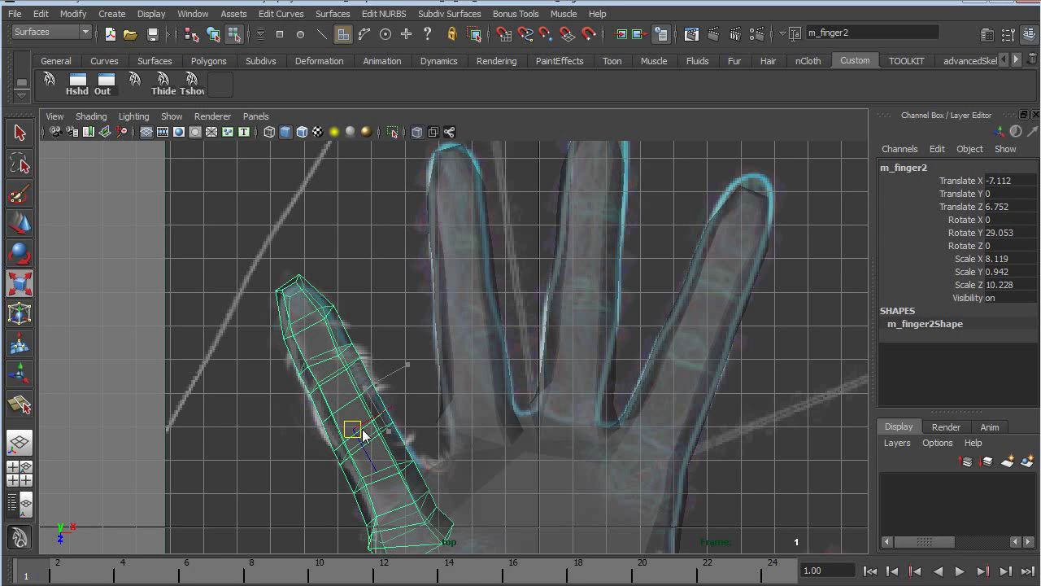
pyautogui.press('e')
pyautogui.press('r')
pyautogui.keyDown('alt'); pyautogui.moveTo(362, 421); pyautogui.dragTo(371, 432, button='right'); pyautogui.keyUp('alt')
pyautogui.keyDown('alt'); pyautogui.moveTo(372, 432); pyautogui.dragTo(390, 414, button='middle'); pyautogui.keyUp('alt')
pyautogui.moveTo(367, 412); pyautogui.dragTo(362, 412)
pyautogui.press('w')
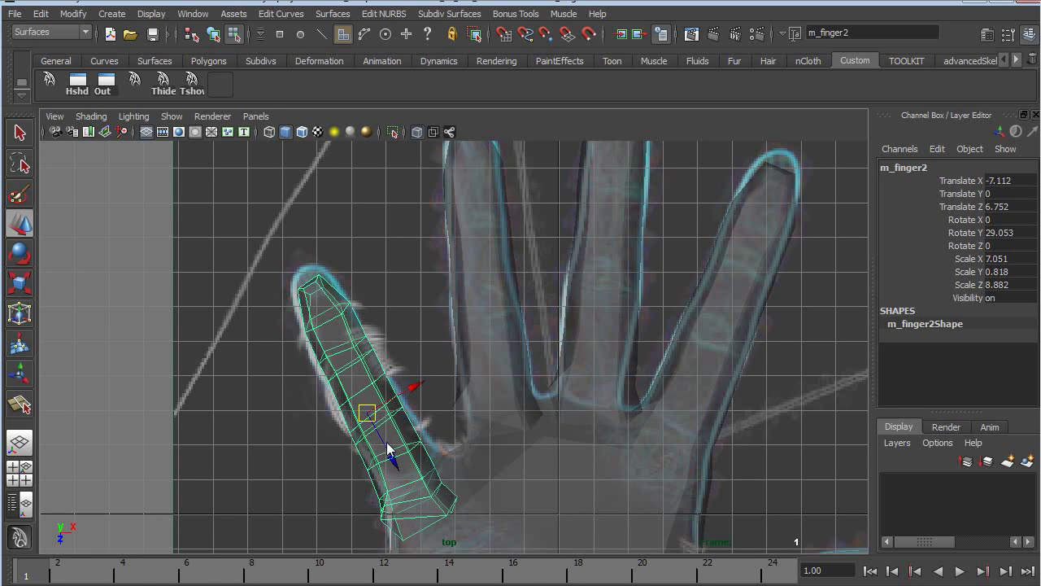
# Shorten the little finger, move it to about X -7.277, Z 6.306, turn on smooth preview and scale it up to about 7.388, 0.857, 8.477
pyautogui.press('r')
pyautogui.moveTo(407, 492); pyautogui.dragTo(400, 467)
pyautogui.press('w')
pyautogui.moveTo(371, 420); pyautogui.dragTo(365, 399)
pyautogui.press('r')
pyautogui.moveTo(399, 461); pyautogui.dragTo(399, 466)
pyautogui.press('3')
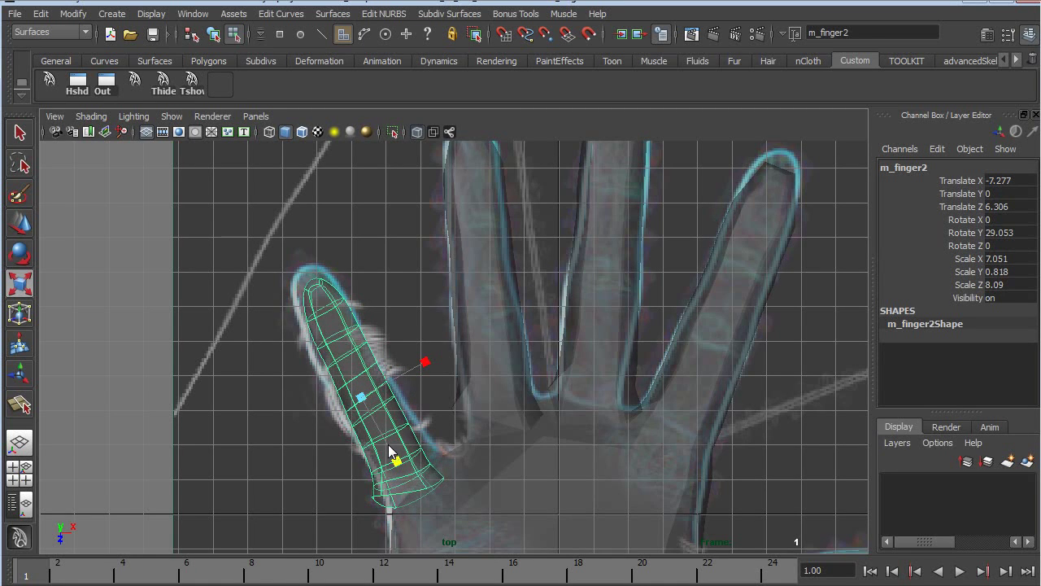
pyautogui.moveTo(365, 397); pyautogui.dragTo(373, 402)
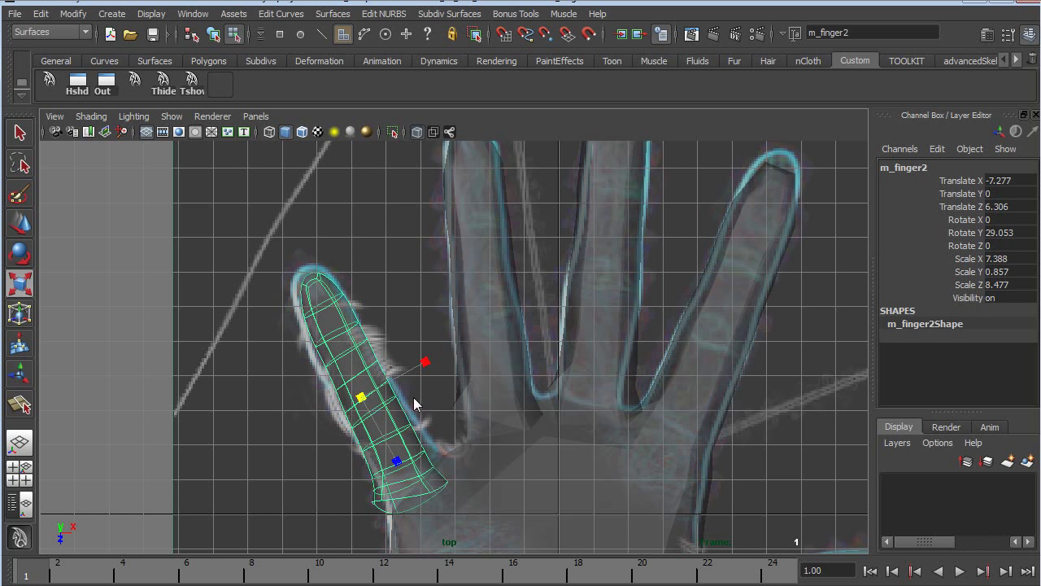
# In the perspective view, edit the vertices of m_finger and snap its upper base corner facing the ring finger onto the palm
pyautogui.keyDown('alt'); pyautogui.moveTo(520, 341); pyautogui.dragTo(472, 392, button='middle'); pyautogui.keyUp('alt')
pyautogui.keyDown('alt'); pyautogui.moveTo(513, 419); pyautogui.dragTo(499, 344, button='middle'); pyautogui.keyUp('alt')
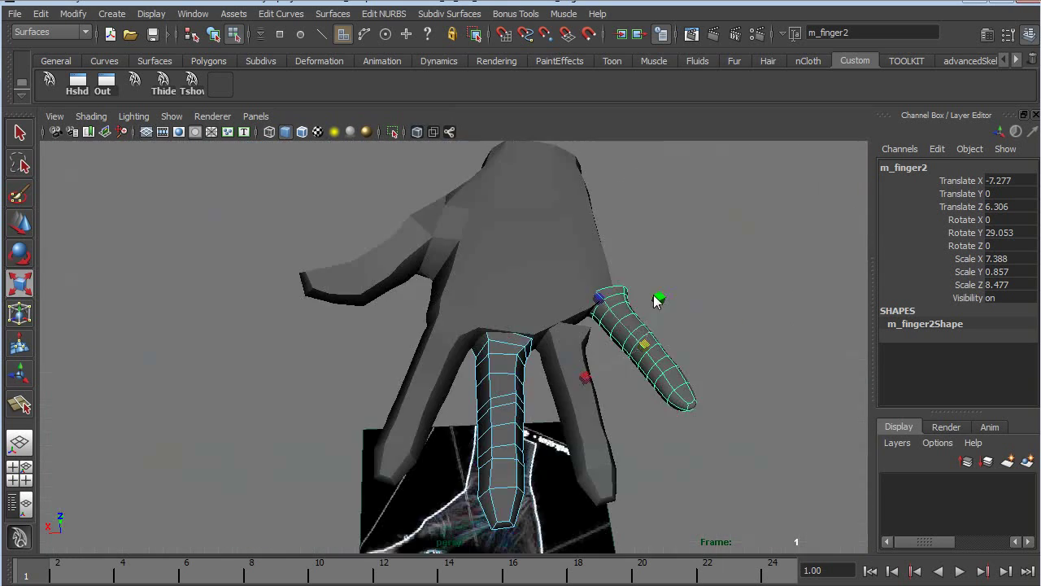
pyautogui.keyDown('alt'); pyautogui.moveTo(504, 383); pyautogui.dragTo(509, 331); pyautogui.keyUp('alt')
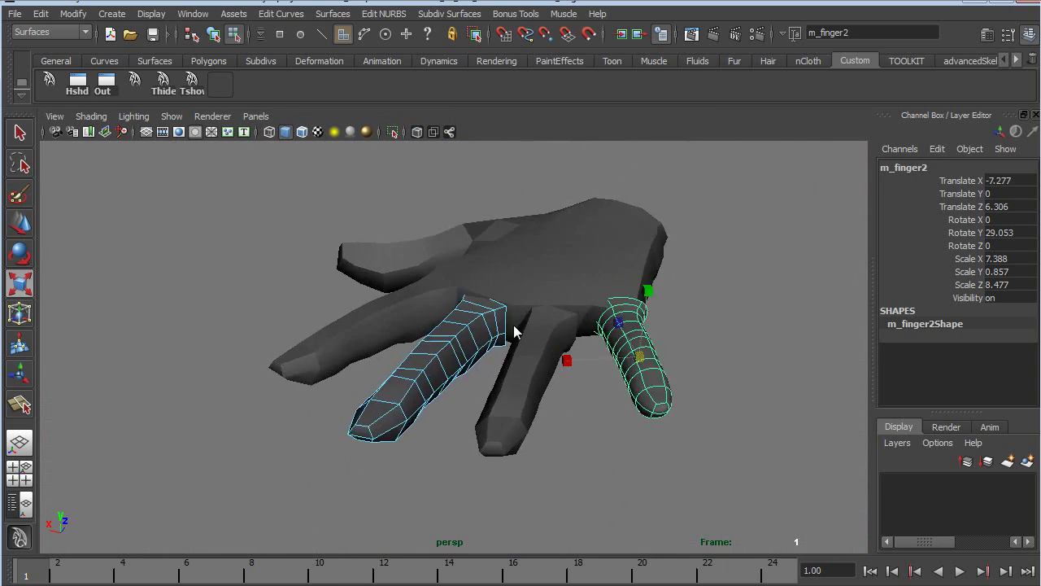
pyautogui.keyDown('alt'); pyautogui.moveTo(510, 331); pyautogui.dragTo(586, 349, button='right'); pyautogui.keyUp('alt')
pyautogui.keyDown('alt'); pyautogui.moveTo(585, 349); pyautogui.dragTo(551, 372); pyautogui.keyUp('alt')
pyautogui.click(568, 369)
pyautogui.moveTo(573, 330)
pyautogui.mouseDown(button='right')
pyautogui.moveTo(618, 314)
pyautogui.moveTo(574, 301)
pyautogui.moveTo(554, 329)
pyautogui.mouseUp(button='right')
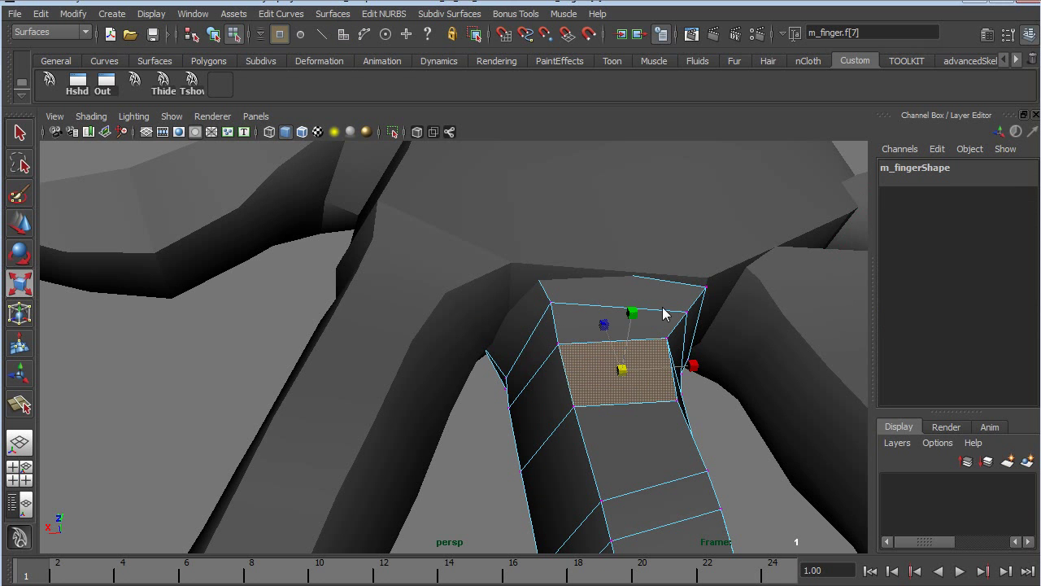
pyautogui.click(707, 288)
pyautogui.press('w')
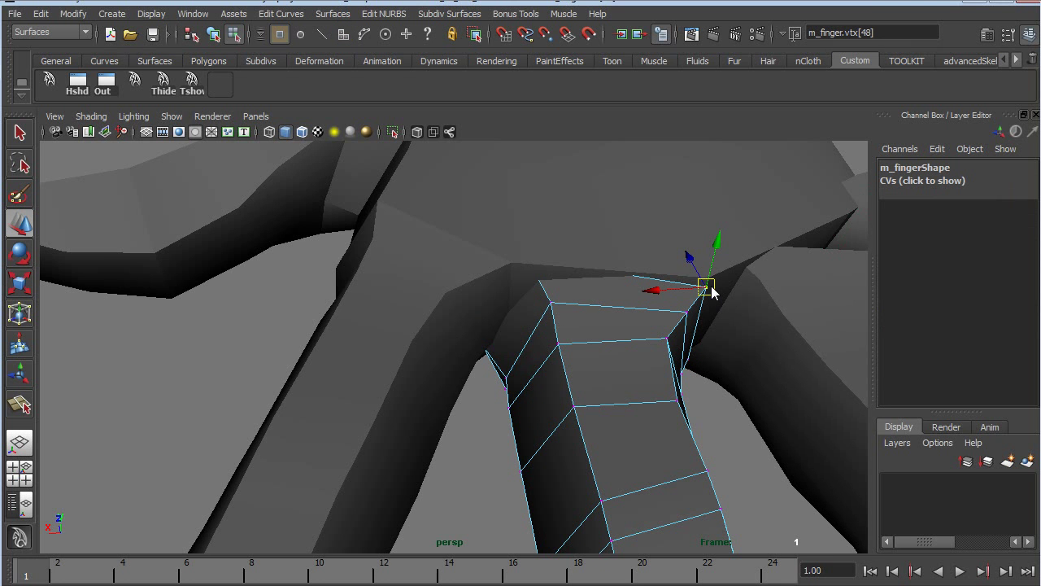
pyautogui.moveTo(711, 287); pyautogui.dragTo(710, 277)
# Snap the next base vertices of m_finger onto the matching palm corners, including the upper corner beside the index finger
pyautogui.keyDown('alt'); pyautogui.moveTo(702, 348); pyautogui.dragTo(592, 350); pyautogui.keyUp('alt')
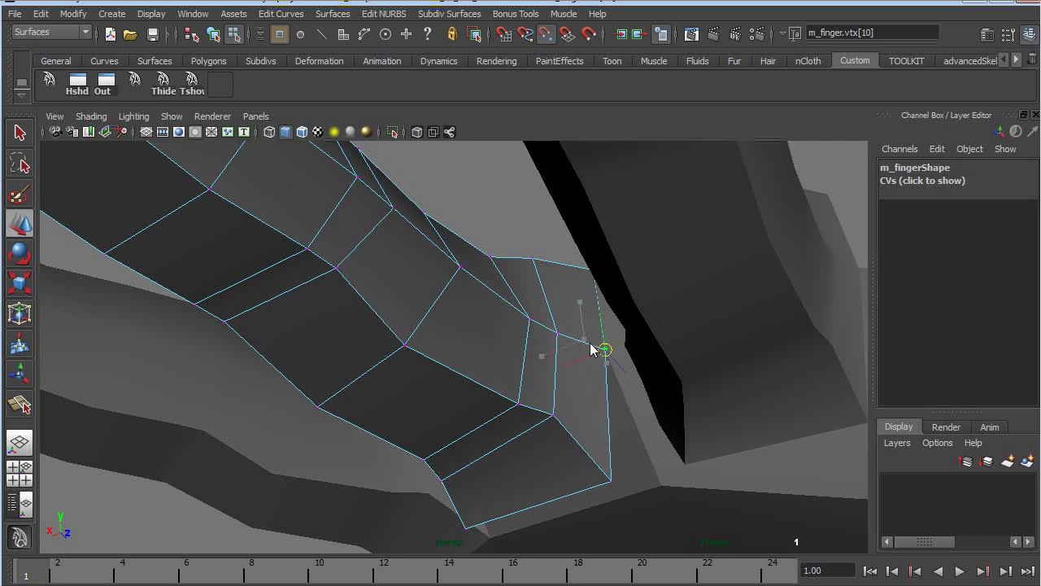
pyautogui.moveTo(616, 488); pyautogui.dragTo(661, 488)
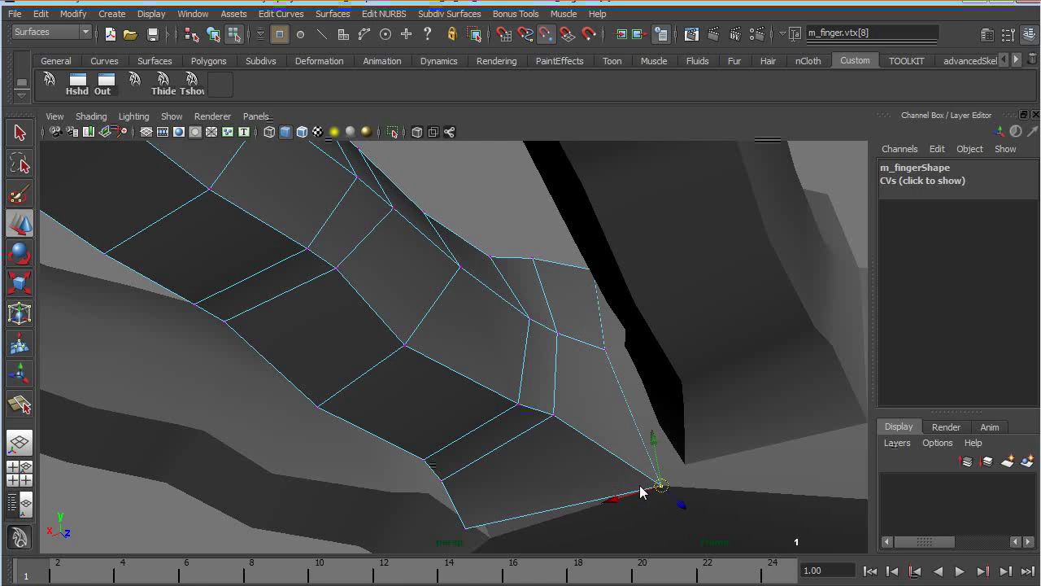
pyautogui.keyDown('alt'); pyautogui.moveTo(489, 539); pyautogui.dragTo(581, 377); pyautogui.keyUp('alt')
pyautogui.click(556, 330)
pyautogui.moveTo(558, 335); pyautogui.dragTo(535, 337)
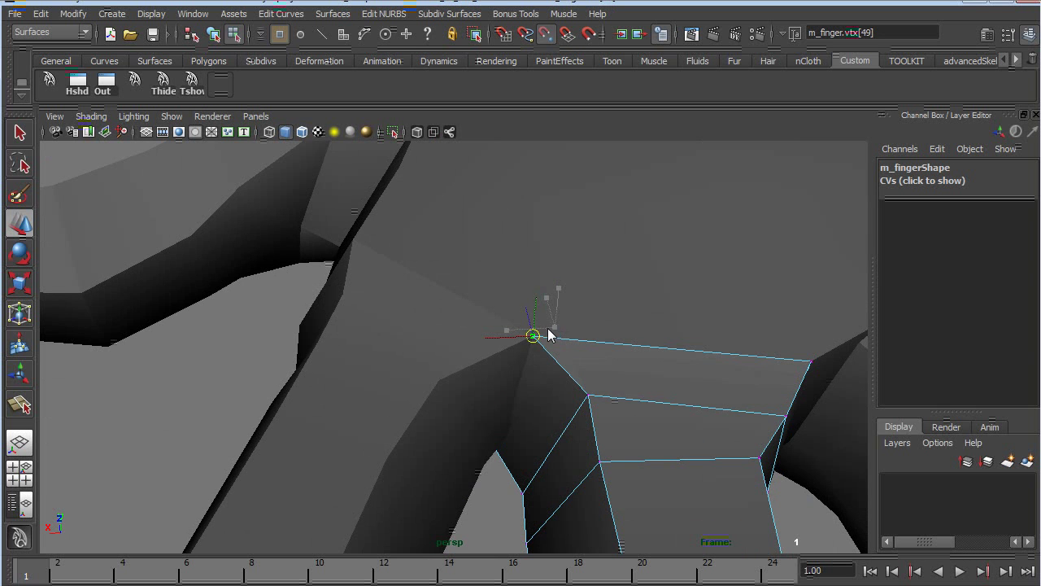
# Snap the lower and middle base vertices on m_finger's index-finger side to the matching hand vertices
pyautogui.keyDown('alt'); pyautogui.moveTo(535, 419); pyautogui.dragTo(543, 394); pyautogui.keyUp('alt')
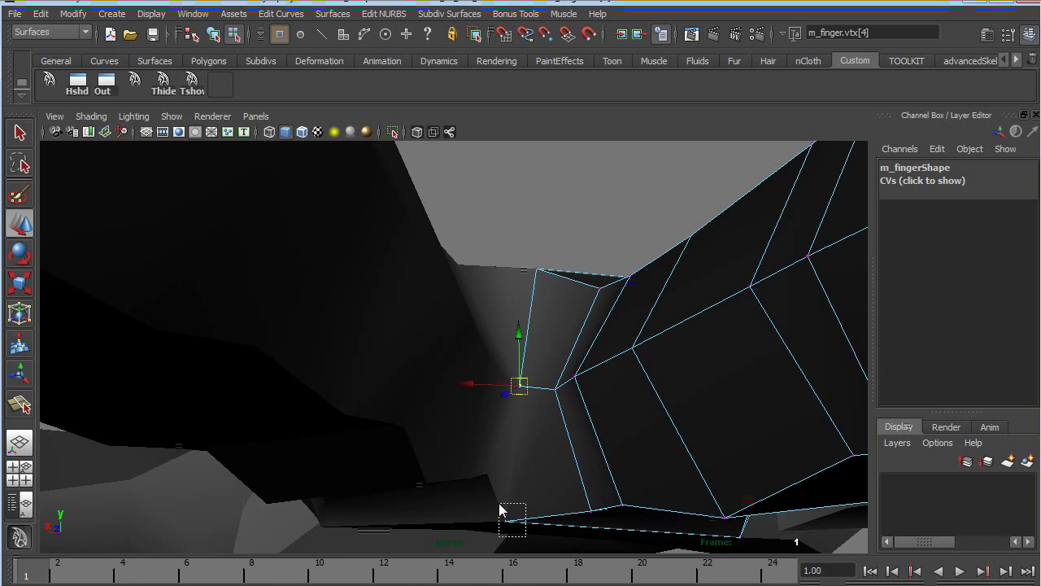
pyautogui.moveTo(531, 518); pyautogui.dragTo(506, 525)
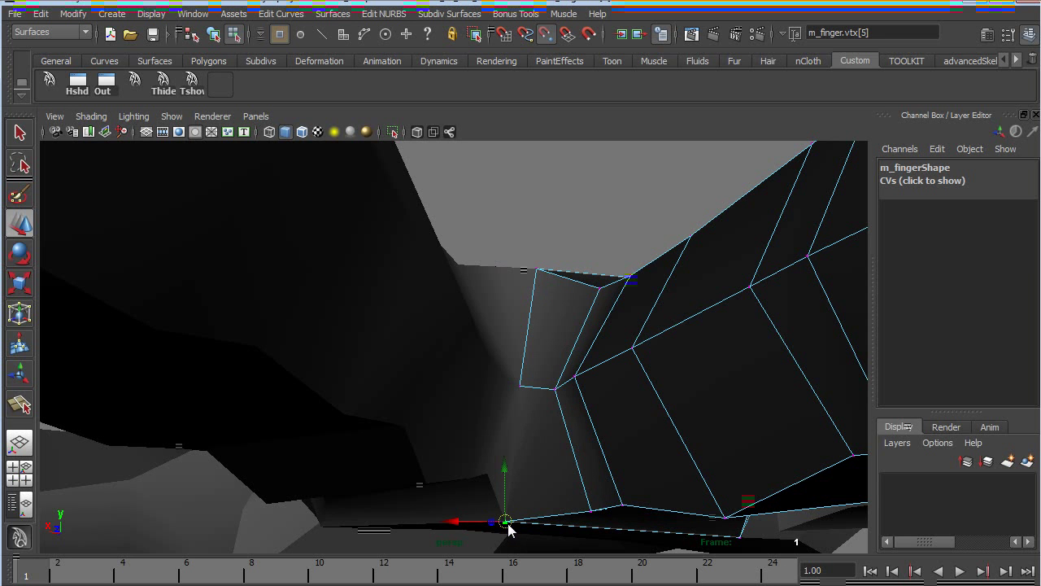
pyautogui.click(527, 392)
pyautogui.moveTo(530, 396)
pyautogui.mouseDown()
pyautogui.moveTo(574, 420)
pyautogui.moveTo(532, 365)
pyautogui.moveTo(525, 337)
pyautogui.moveTo(681, 406)
pyautogui.moveTo(560, 414)
pyautogui.moveTo(629, 432)
pyautogui.moveTo(654, 367)
pyautogui.moveTo(633, 454)
pyautogui.moveTo(681, 493)
pyautogui.moveTo(572, 344)
pyautogui.moveTo(572, 428)
pyautogui.moveTo(500, 400)
pyautogui.moveTo(522, 399)
pyautogui.mouseUp()
# Edit the ring finger's vertices and move its base vertices on both sides closer to the palm opening
pyautogui.moveTo(546, 384); pyautogui.dragTo(491, 371, button='right')
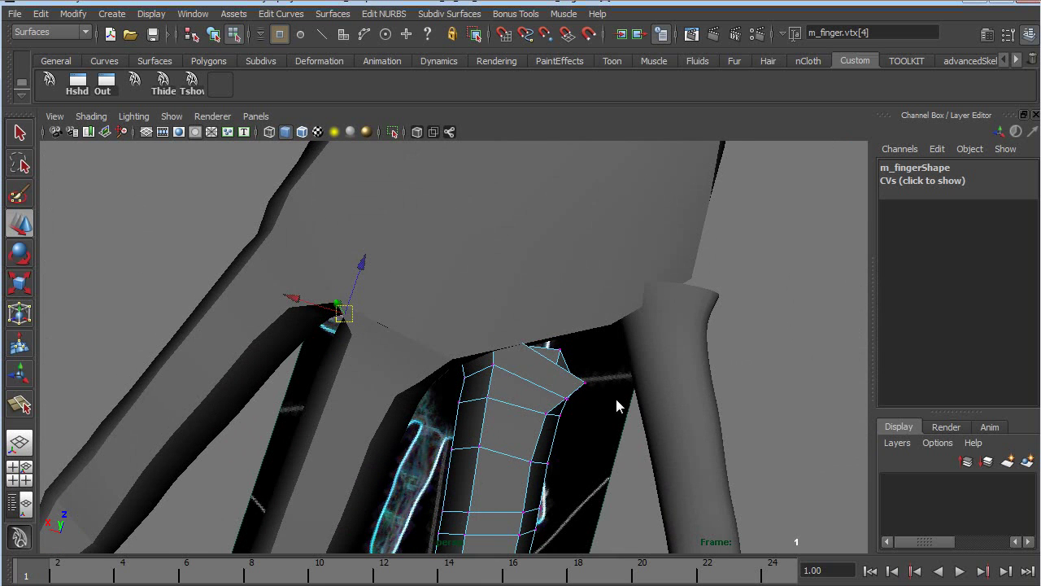
pyautogui.moveTo(597, 437); pyautogui.dragTo(537, 332)
pyautogui.moveTo(567, 386); pyautogui.dragTo(586, 360)
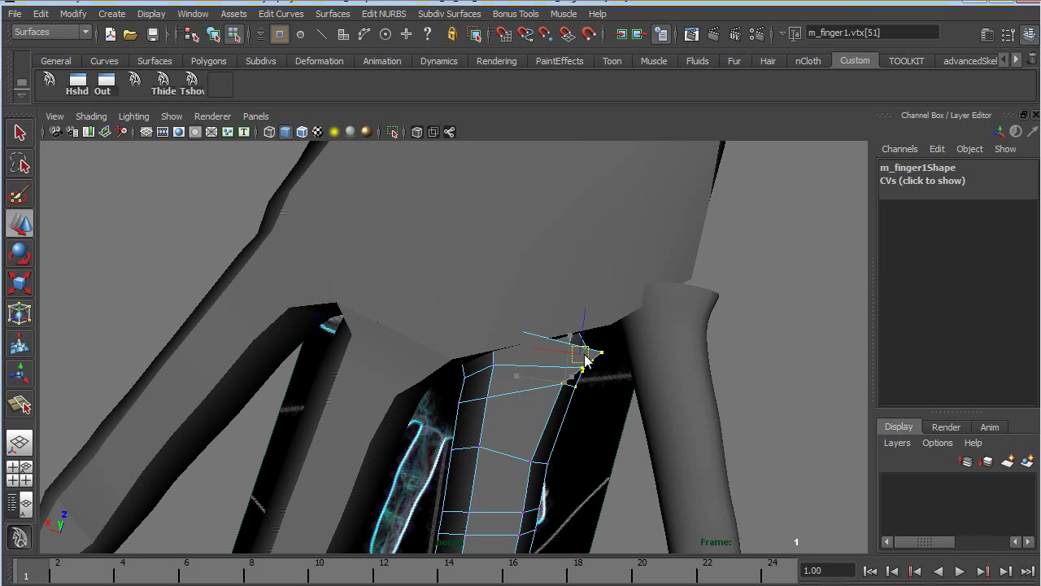
pyautogui.moveTo(481, 361); pyautogui.dragTo(477, 372)
pyautogui.moveTo(448, 306); pyautogui.dragTo(464, 360)
# Adjust the ring finger's side base vertices and snap its lower base corners onto the palm edge
pyautogui.keyDown('alt'); pyautogui.moveTo(614, 343); pyautogui.dragTo(500, 326); pyautogui.keyUp('alt')
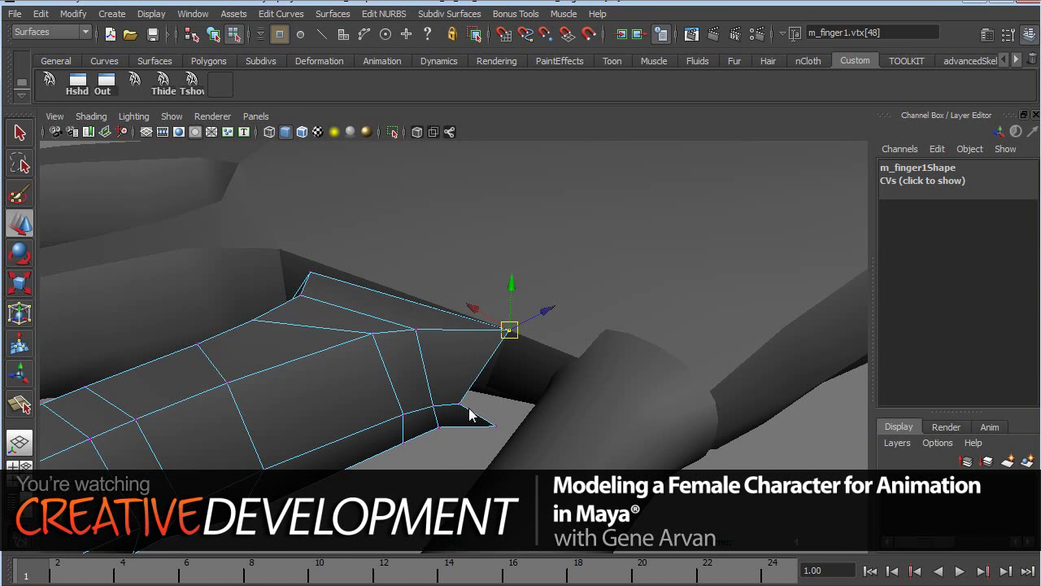
pyautogui.moveTo(461, 405); pyautogui.dragTo(476, 400)
pyautogui.click(494, 424)
pyautogui.keyDown('alt'); pyautogui.moveTo(496, 436); pyautogui.dragTo(520, 435); pyautogui.keyUp('alt')
pyautogui.click(277, 420)
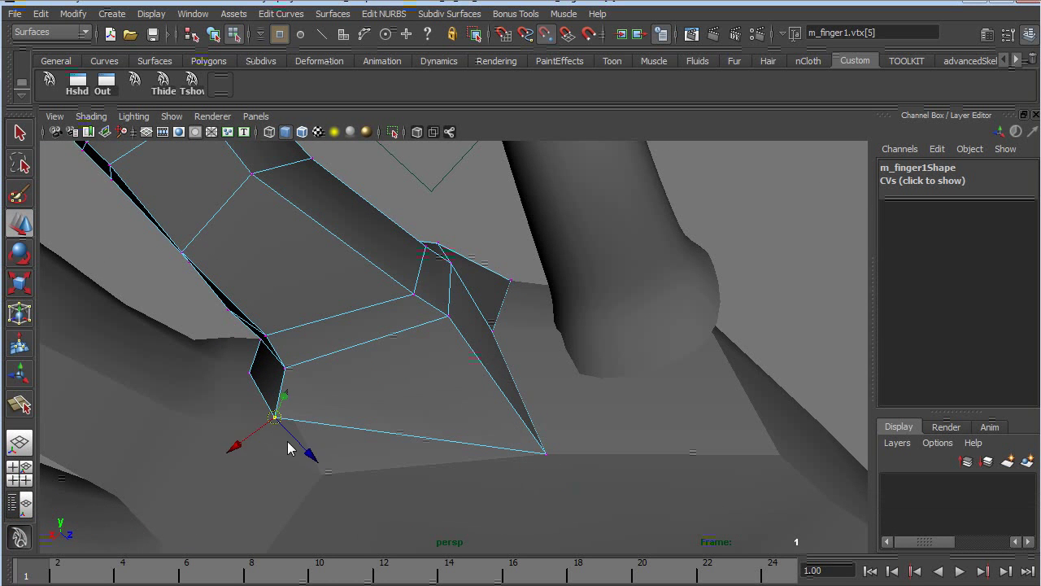
pyautogui.moveTo(290, 448); pyautogui.dragTo(305, 458)
# Snap the ring finger's upper base corner beside the middle finger to the palm corner and return to object mode
pyautogui.keyDown('alt'); pyautogui.moveTo(268, 372); pyautogui.dragTo(327, 444); pyautogui.keyUp('alt')
pyautogui.press('q')
pyautogui.click(318, 457)
pyautogui.press('w')
pyautogui.moveTo(361, 348); pyautogui.dragTo(625, 402)
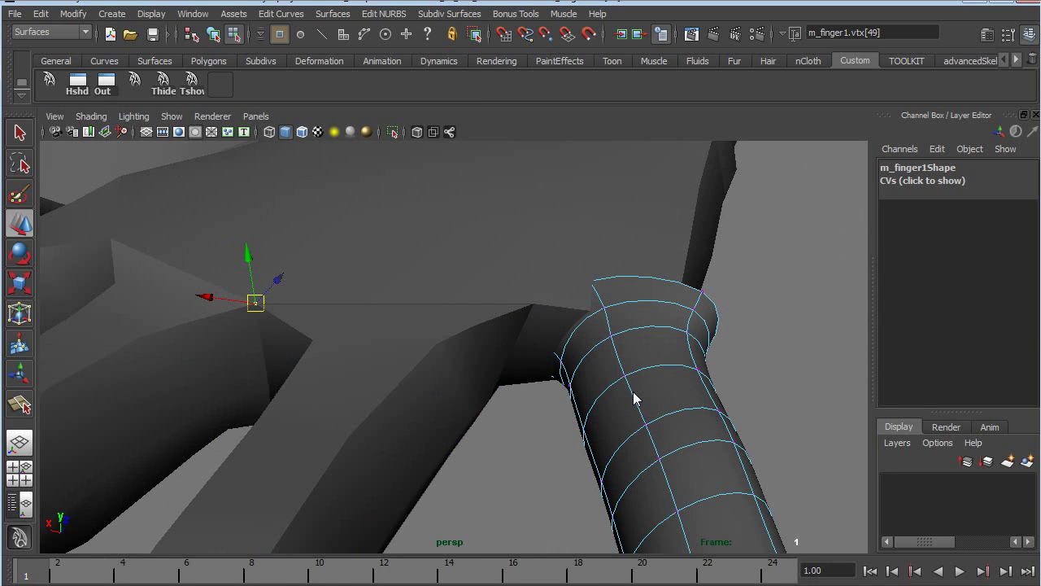
pyautogui.moveTo(639, 388); pyautogui.dragTo(683, 366, button='right')
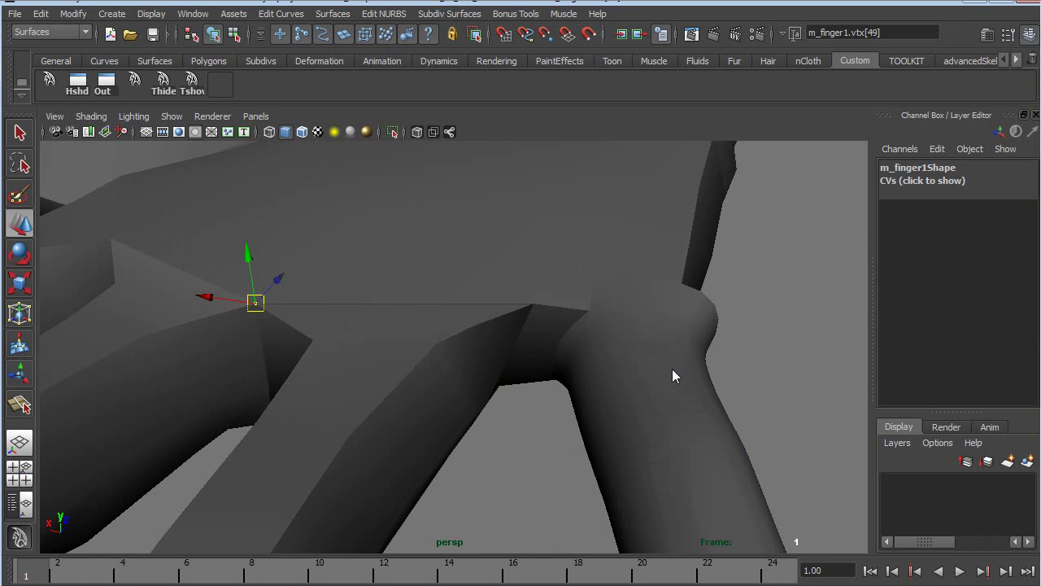
# Show the little finger unsmoothed, adjust its base vertices beside the palm and return to object mode
pyautogui.click(666, 415)
pyautogui.press('1')
pyautogui.keyDown('alt'); pyautogui.moveTo(647, 380); pyautogui.dragTo(529, 384); pyautogui.keyUp('alt')
pyautogui.moveTo(508, 301); pyautogui.dragTo(430, 303, button='right')
pyautogui.moveTo(512, 341); pyautogui.dragTo(510, 358)
pyautogui.moveTo(478, 298); pyautogui.dragTo(478, 310)
pyautogui.keyDown('alt'); pyautogui.moveTo(554, 290); pyautogui.dragTo(446, 291); pyautogui.keyUp('alt')
pyautogui.moveTo(447, 291); pyautogui.dragTo(512, 270, button='right')
# Move and rotate the little finger to Translate -6.465, -0.955, 6.29 and Rotate -1.313, 27.298, 17.916
pyautogui.press('space')
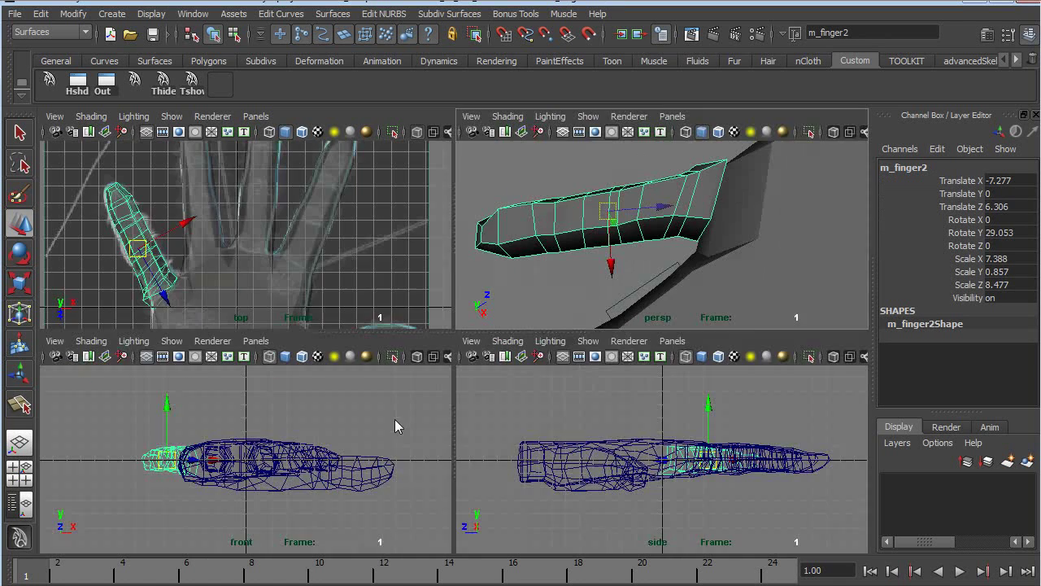
pyautogui.press('space')
pyautogui.keyDown('alt'); pyautogui.moveTo(303, 315); pyautogui.dragTo(409, 276, button='middle'); pyautogui.keyUp('alt')
pyautogui.scroll(2, 358, 305)
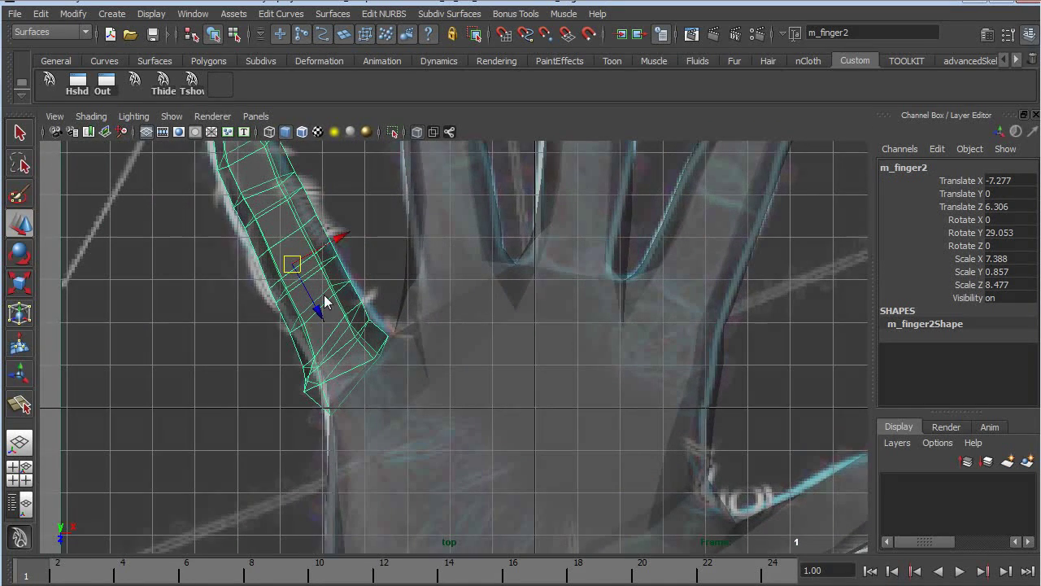
pyautogui.moveTo(294, 267); pyautogui.dragTo(297, 266)
pyautogui.press('e')
pyautogui.moveTo(323, 349); pyautogui.dragTo(312, 337)
pyautogui.press('w')
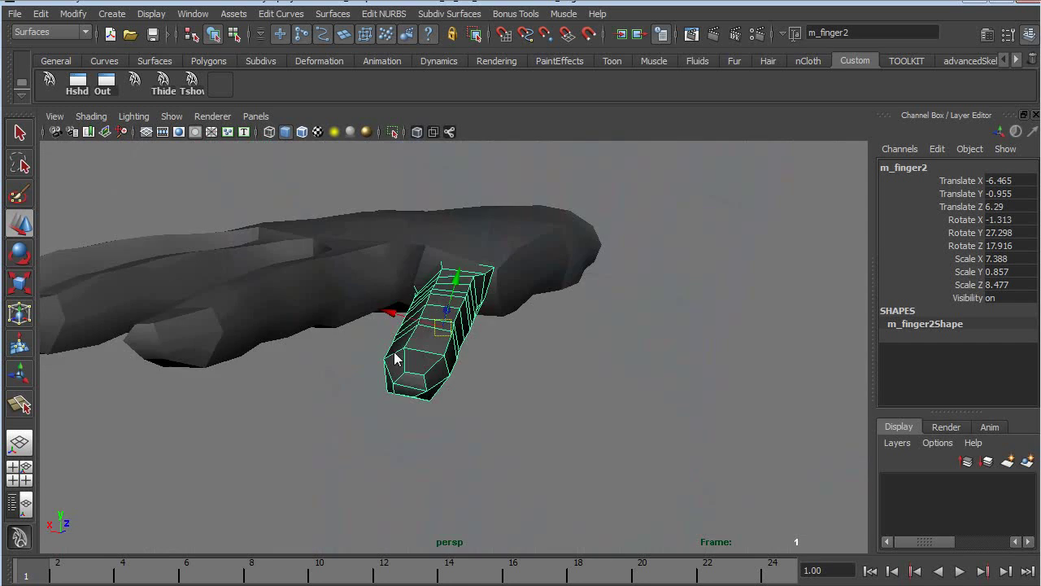
# Select the ring finger's faces beyond its base and rotate them to change the finger's angle
pyautogui.keyDown('alt'); pyautogui.moveTo(244, 342); pyautogui.dragTo(488, 355); pyautogui.keyUp('alt')
pyautogui.click(427, 328)
pyautogui.keyDown('alt'); pyautogui.moveTo(405, 322); pyautogui.dragTo(465, 260); pyautogui.keyUp('alt')
pyautogui.moveTo(488, 219); pyautogui.dragTo(434, 204, button='right')
pyautogui.moveTo(487, 404); pyautogui.dragTo(470, 355)
pyautogui.keyDown('ctrl'); pyautogui.moveTo(456, 372); pyautogui.dragTo(487, 351, button='right'); pyautogui.keyUp('ctrl')
pyautogui.keyDown('alt'); pyautogui.moveTo(431, 367); pyautogui.dragTo(434, 310); pyautogui.keyUp('alt')
pyautogui.press('e')
pyautogui.moveTo(460, 348); pyautogui.dragTo(395, 262)
pyautogui.press('w')
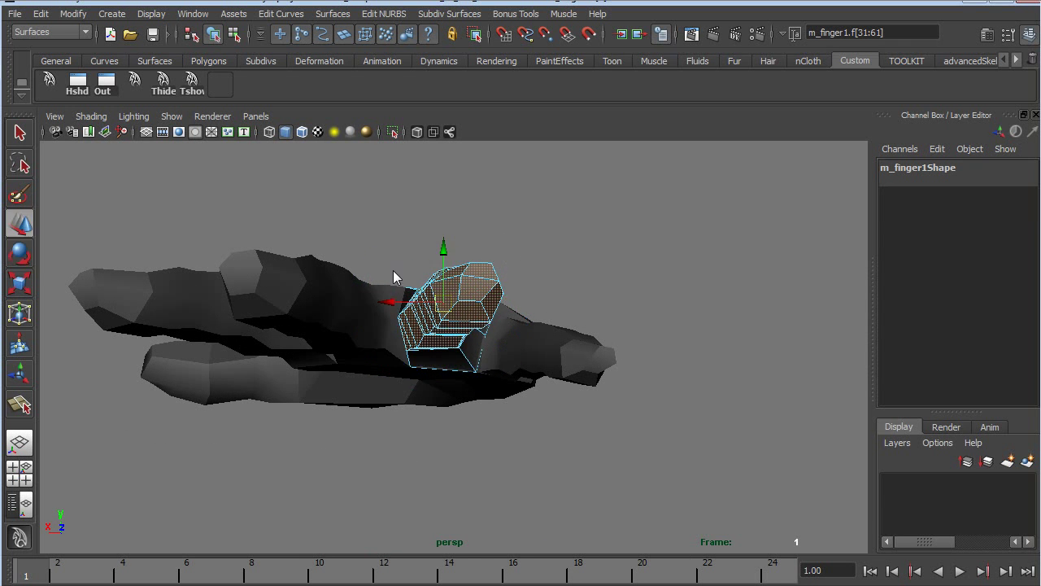
# Lower the selected ring finger faces, rotate them further and return to object mode
pyautogui.moveTo(435, 311); pyautogui.dragTo(407, 399)
pyautogui.press('e')
pyautogui.moveTo(465, 349); pyautogui.dragTo(473, 279)
pyautogui.press('w')
pyautogui.press('F8')
# Select the middle finger's components beyond its base, and rotate and move them to adjust the finger's pose
pyautogui.keyDown('alt'); pyautogui.moveTo(490, 191); pyautogui.dragTo(460, 356); pyautogui.keyUp('alt')
pyautogui.moveTo(444, 337); pyautogui.dragTo(440, 272, button='right')
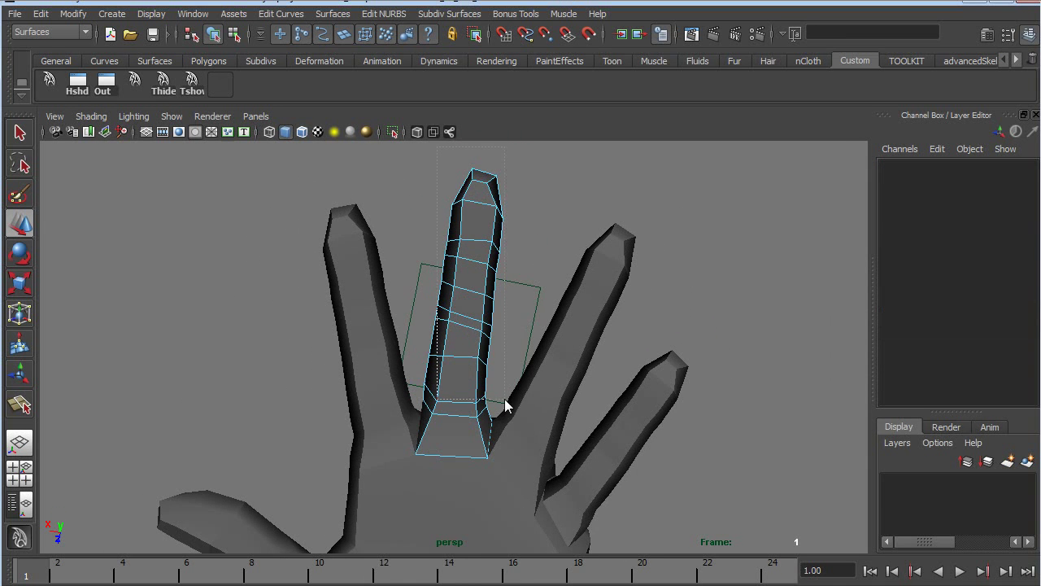
pyautogui.moveTo(509, 379); pyautogui.dragTo(434, 358)
pyautogui.moveTo(434, 358); pyautogui.dragTo(433, 355, button='right')
pyautogui.keyDown('alt'); pyautogui.moveTo(434, 356); pyautogui.dragTo(411, 305); pyautogui.keyUp('alt')
pyautogui.press('e')
pyautogui.keyDown('alt'); pyautogui.moveTo(527, 366); pyautogui.dragTo(510, 402); pyautogui.keyUp('alt')
pyautogui.press('w')
pyautogui.press('e')
pyautogui.press('w')
pyautogui.moveTo(469, 327)
pyautogui.mouseDown()
pyautogui.moveTo(470, 342)
pyautogui.moveTo(439, 335)
pyautogui.moveTo(461, 338)
pyautogui.mouseUp()
pyautogui.press('e')
pyautogui.moveTo(491, 401)
pyautogui.keyDown('alt'); pyautogui.mouseDown()
pyautogui.moveTo(498, 406)
pyautogui.moveTo(487, 411)
pyautogui.mouseUp(); pyautogui.keyUp('alt')
# Edit the little finger's vertices and snap its upper outer base vertex to the matching palm vertex
pyautogui.keyDown('alt'); pyautogui.moveTo(568, 386); pyautogui.dragTo(409, 291); pyautogui.keyUp('alt')
pyautogui.click(572, 424)
pyautogui.scroll(1, 473, 370)
pyautogui.press('q')
pyautogui.rightClick(406, 282)
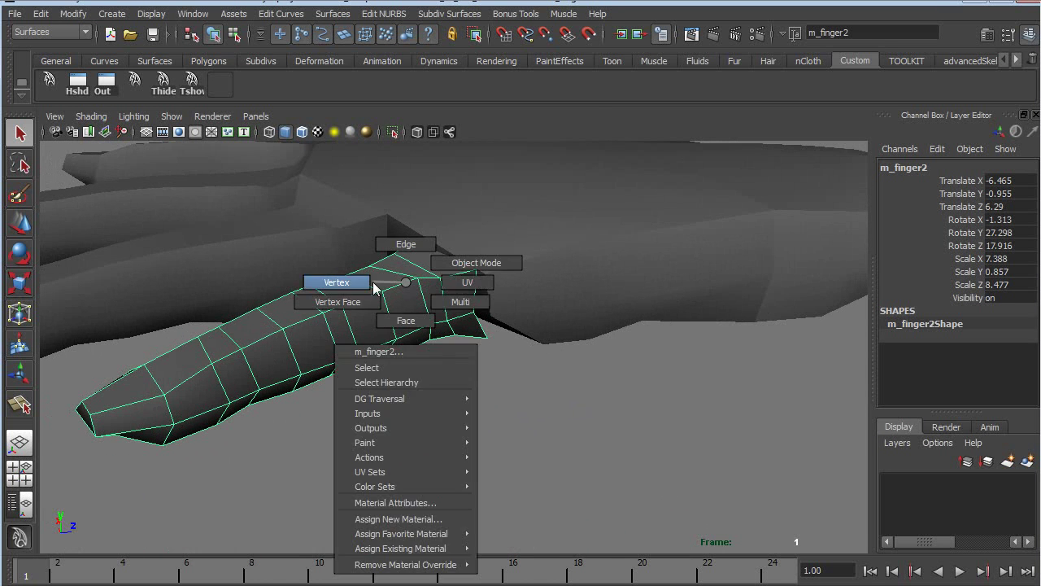
pyautogui.click(337, 282)
pyautogui.click(476, 269)
pyautogui.press('w')
pyautogui.press('v')
pyautogui.moveTo(477, 270); pyautogui.dragTo(491, 273)
# Snap the middle and lower base vertices on the little finger's outer side to the palm edge
pyautogui.click(477, 315)
pyautogui.press('v')
pyautogui.moveTo(477, 315); pyautogui.dragTo(447, 361)
pyautogui.click(489, 337)
pyautogui.press('v')
# Snap the little finger's base vertices on the ring finger side and underneath to the matching palm vertices
pyautogui.click(423, 290)
pyautogui.press('v')
pyautogui.moveTo(431, 302); pyautogui.dragTo(381, 332)
pyautogui.press('v')
pyautogui.keyDown('alt'); pyautogui.moveTo(388, 398); pyautogui.dragTo(424, 233); pyautogui.keyUp('alt')
pyautogui.press('v')
pyautogui.click(408, 300)
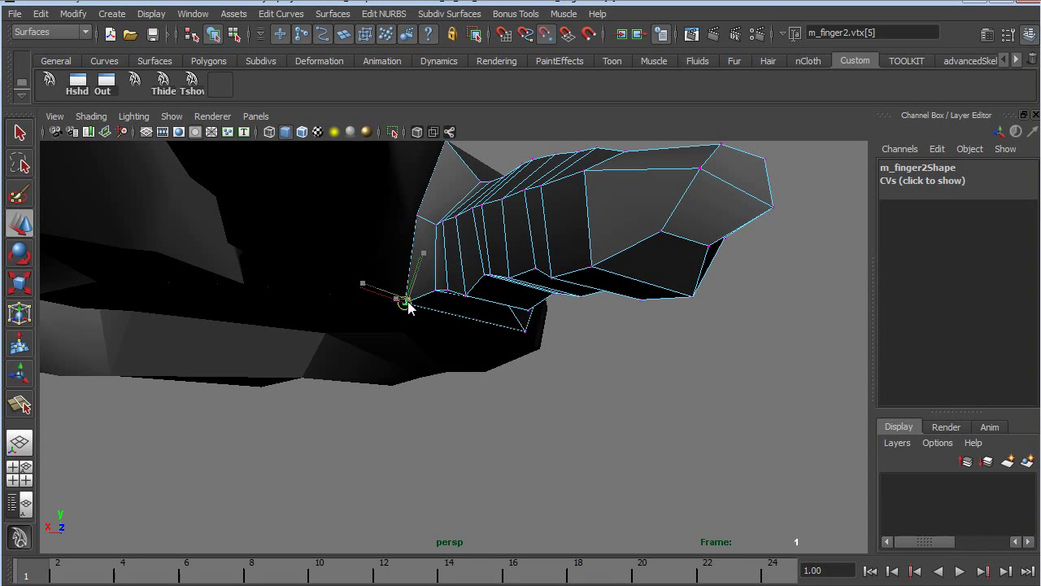
# Return to object mode, select the hand and isolate it in the perspective view
pyautogui.keyDown('alt'); pyautogui.moveTo(409, 302); pyautogui.dragTo(524, 246); pyautogui.keyUp('alt')
pyautogui.keyDown('alt'); pyautogui.moveTo(524, 246); pyautogui.dragTo(425, 339, button='right'); pyautogui.keyUp('alt')
pyautogui.rightClick(457, 297)
pyautogui.click(480, 287)
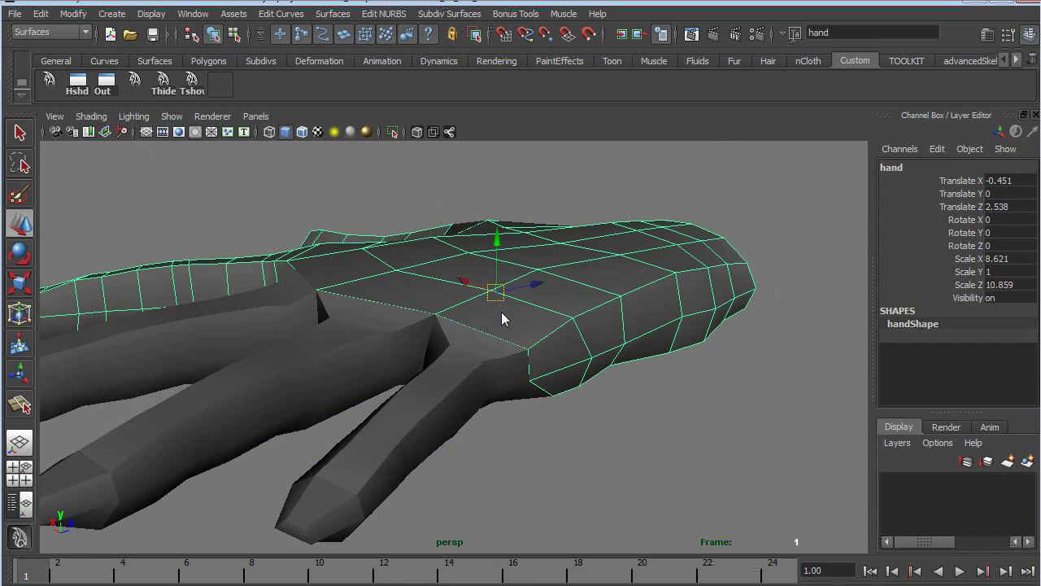
pyautogui.hotkey('ctrl', '1')
# Delete the hand faces that close the palm where the three fingers attach, and return to object mode
pyautogui.keyDown('alt'); pyautogui.moveTo(347, 341); pyautogui.dragTo(403, 314); pyautogui.keyUp('alt')
pyautogui.moveTo(336, 312); pyautogui.dragTo(344, 348, button='right')
pyautogui.click(303, 313)
pyautogui.keyDown('shift'); pyautogui.click(324, 359); pyautogui.keyUp('shift')
pyautogui.keyDown('shift'); pyautogui.click(410, 358); pyautogui.keyUp('shift')
pyautogui.keyDown('shift'); pyautogui.click(504, 346); pyautogui.keyUp('shift')
pyautogui.keyDown('shift'); pyautogui.click(496, 359); pyautogui.keyUp('shift')
pyautogui.keyDown('shift'); pyautogui.click(523, 384); pyautogui.keyUp('shift')
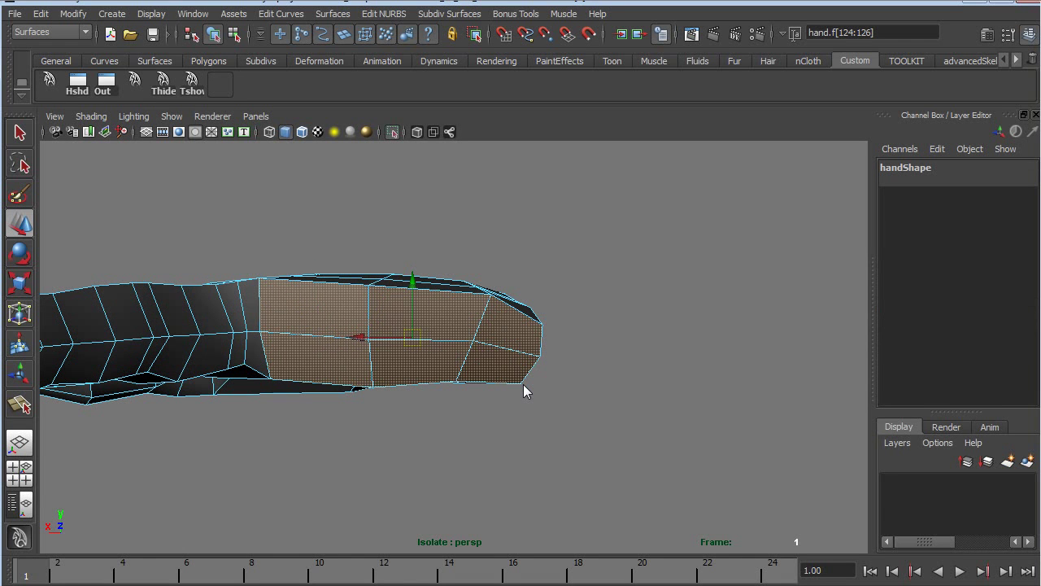
pyautogui.press('Delete')
pyautogui.moveTo(342, 301); pyautogui.dragTo(358, 293, button='right')
pyautogui.click(438, 245)
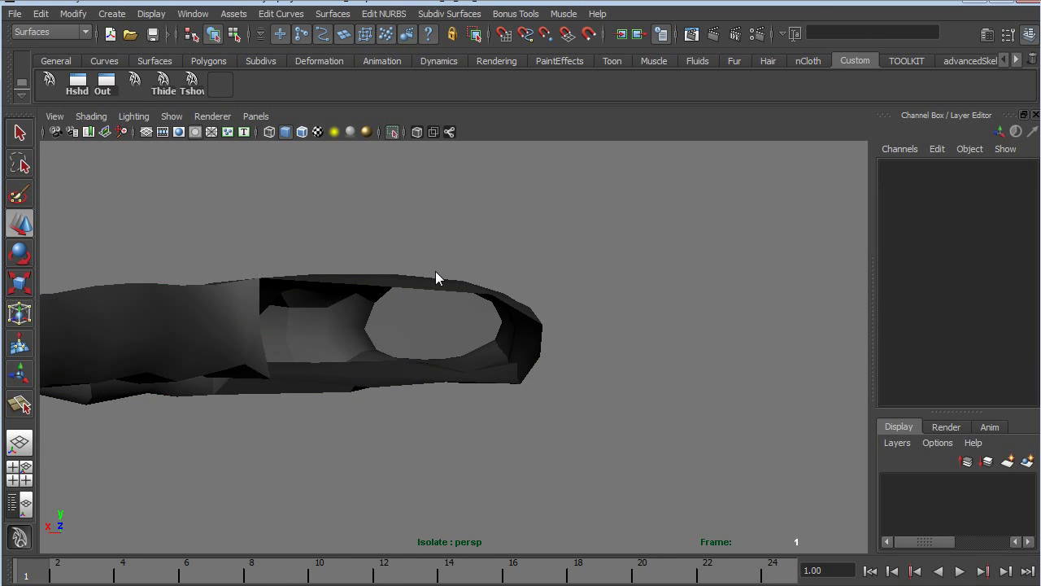
# Bring the hidden fingers back into view and combine the hand and its three separate fingers into one mesh
pyautogui.hotkey('shift', 'i')
pyautogui.keyDown('alt'); pyautogui.moveTo(387, 305); pyautogui.dragTo(317, 384); pyautogui.keyUp('alt')
pyautogui.click(313, 389)
pyautogui.keyDown('shift'); pyautogui.click(446, 389); pyautogui.keyUp('shift')
pyautogui.keyDown('shift'); pyautogui.click(452, 328); pyautogui.keyUp('shift')
pyautogui.press('space')
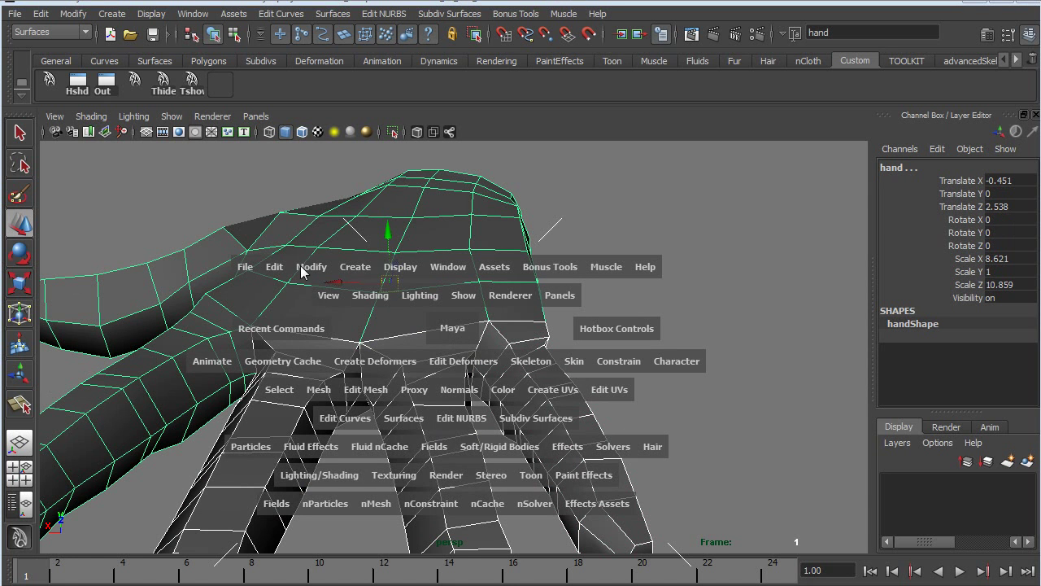
pyautogui.click(273, 267)
pyautogui.click(185, 273)
pyautogui.click(318, 389)
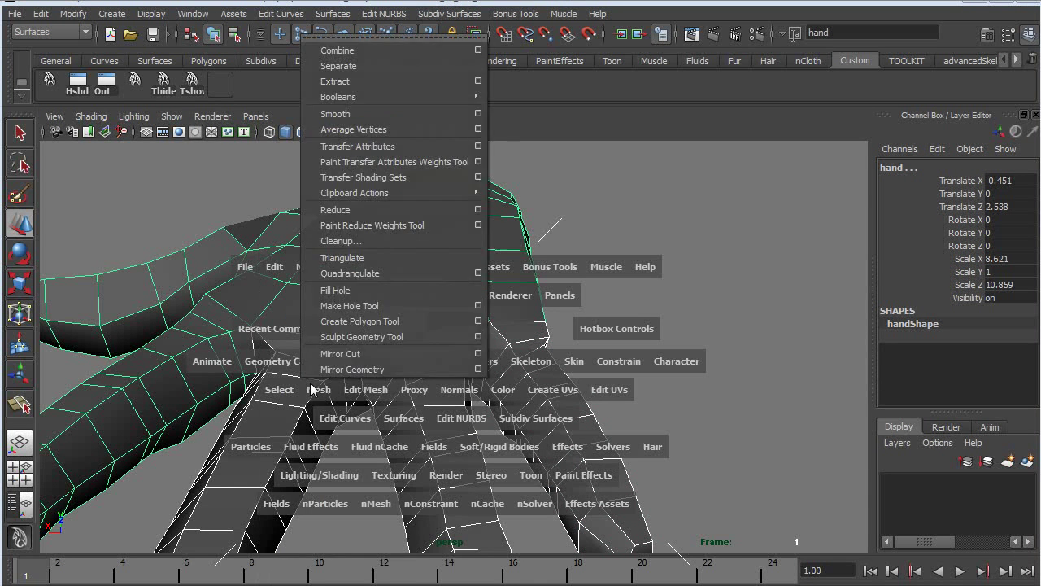
pyautogui.click(363, 52)
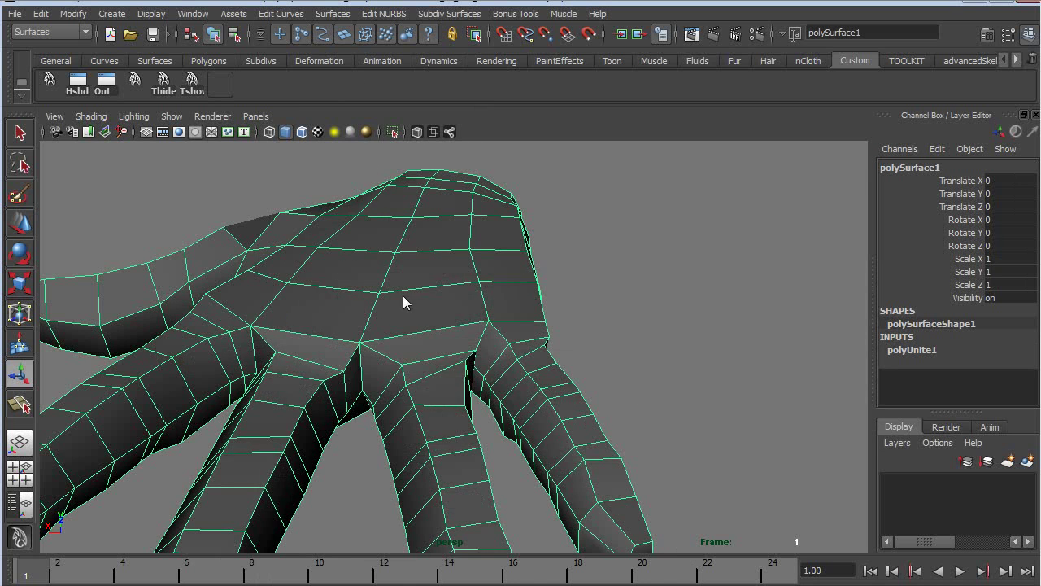
# Select the vertices around the finger bases on the combined hand and merge them
pyautogui.keyDown('alt'); pyautogui.moveTo(381, 266); pyautogui.dragTo(353, 329); pyautogui.keyUp('alt')
pyautogui.moveTo(376, 309); pyautogui.dragTo(327, 336, button='right')
pyautogui.keyDown('alt'); pyautogui.moveTo(327, 336); pyautogui.dragTo(338, 370); pyautogui.keyUp('alt')
pyautogui.moveTo(609, 436); pyautogui.dragTo(244, 281)
pyautogui.keyDown('shift'); pyautogui.rightClick(335, 301); pyautogui.keyUp('shift')
pyautogui.moveTo(335, 262)
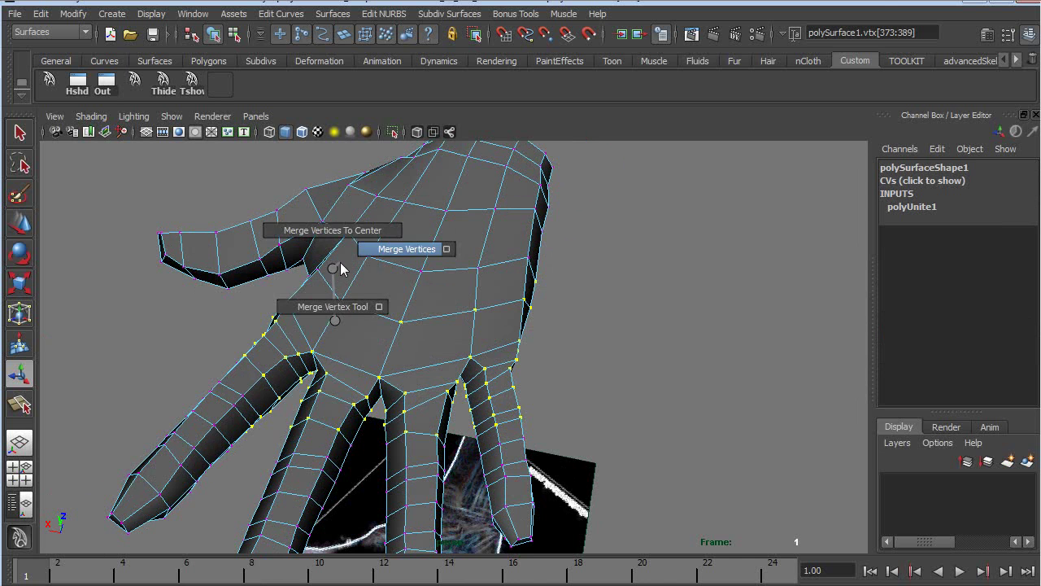
pyautogui.click(391, 249)
# Set the distance of the vertex merge to 0
pyautogui.click(916, 209)
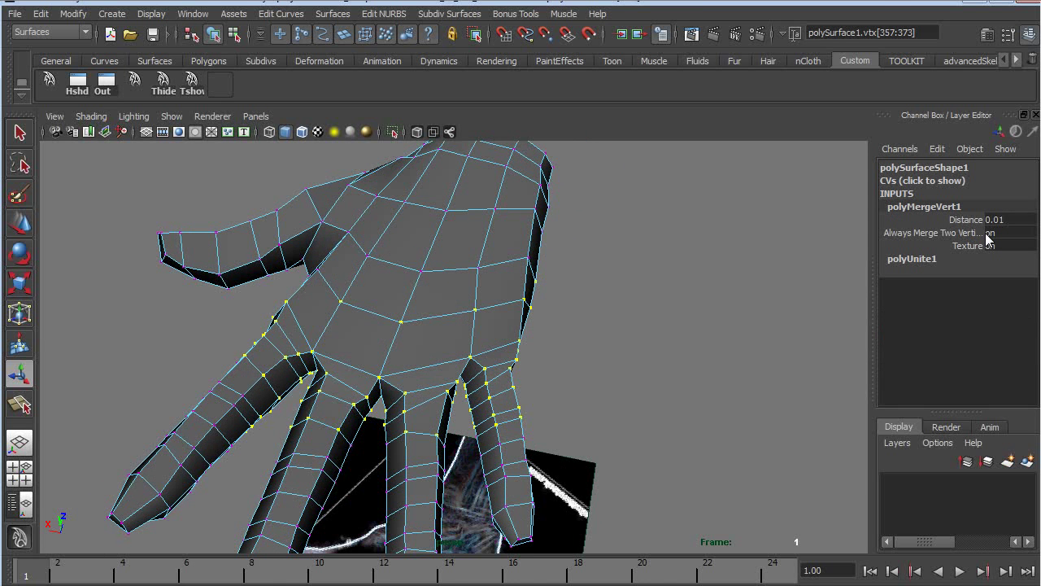
pyautogui.click(960, 221)
pyautogui.moveTo(648, 297); pyautogui.dragTo(648, 301, button='middle')
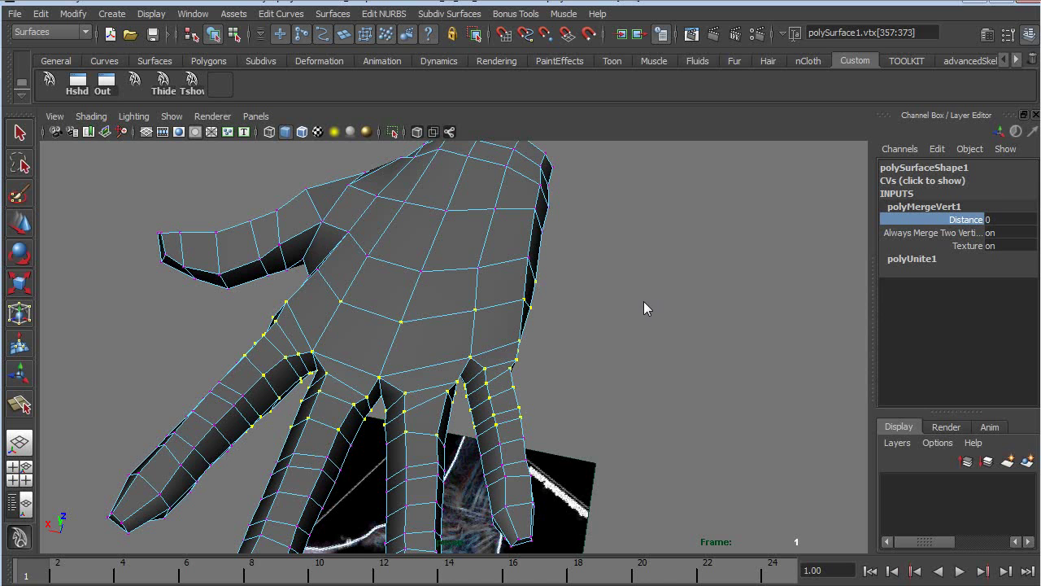
pyautogui.press('w')
# Return to object mode, display the combined hand with smooth preview and inspect the whole model
pyautogui.moveTo(477, 299); pyautogui.dragTo(513, 278, button='right')
pyautogui.keyDown('alt'); pyautogui.moveTo(430, 343); pyautogui.dragTo(416, 291); pyautogui.keyUp('alt')
pyautogui.keyDown('alt'); pyautogui.moveTo(416, 291); pyautogui.dragTo(426, 347, button='right'); pyautogui.keyUp('alt')
pyautogui.moveTo(427, 346)
pyautogui.keyDown('alt'); pyautogui.mouseDown()
pyautogui.moveTo(358, 344)
pyautogui.moveTo(426, 340)
pyautogui.mouseUp(); pyautogui.keyUp('alt')
pyautogui.moveTo(432, 326); pyautogui.dragTo(447, 312, button='right')
pyautogui.press('3')
pyautogui.keyDown('alt'); pyautogui.moveTo(475, 357); pyautogui.dragTo(472, 259); pyautogui.keyUp('alt')
pyautogui.click(694, 358)
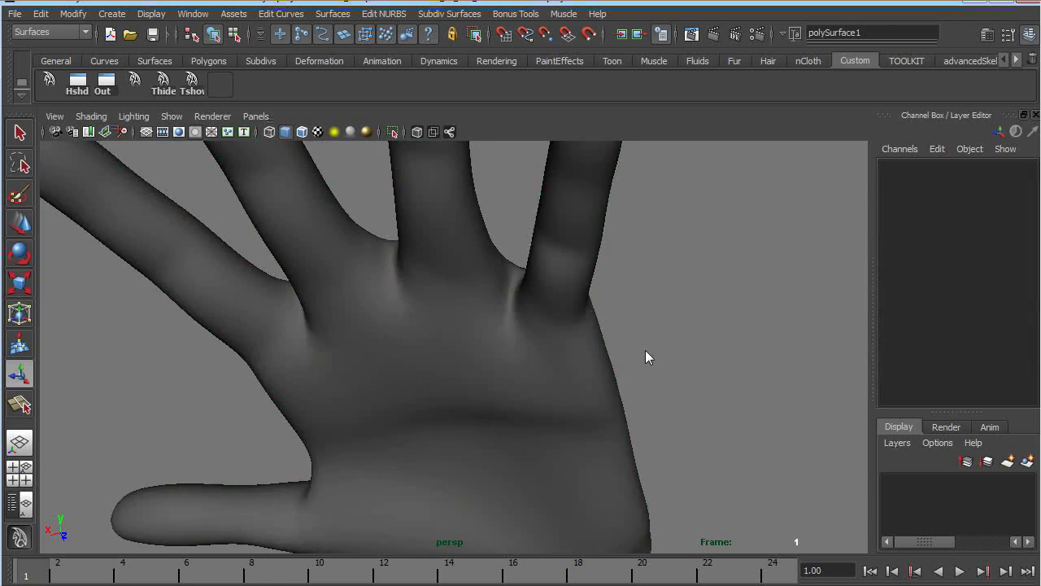
pyautogui.press('f')
pyautogui.keyDown('alt'); pyautogui.moveTo(474, 327); pyautogui.dragTo(381, 451); pyautogui.keyUp('alt')
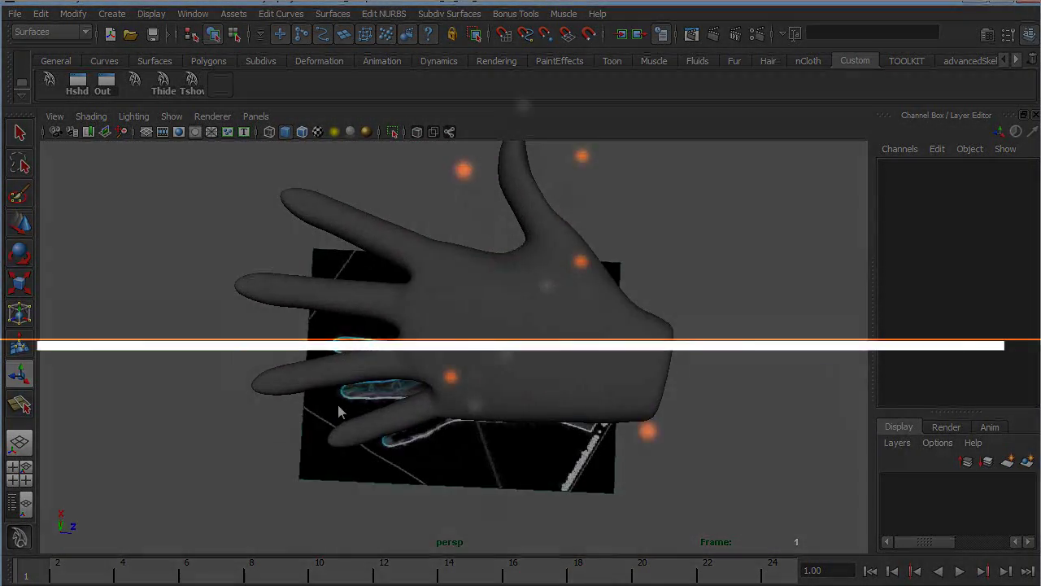